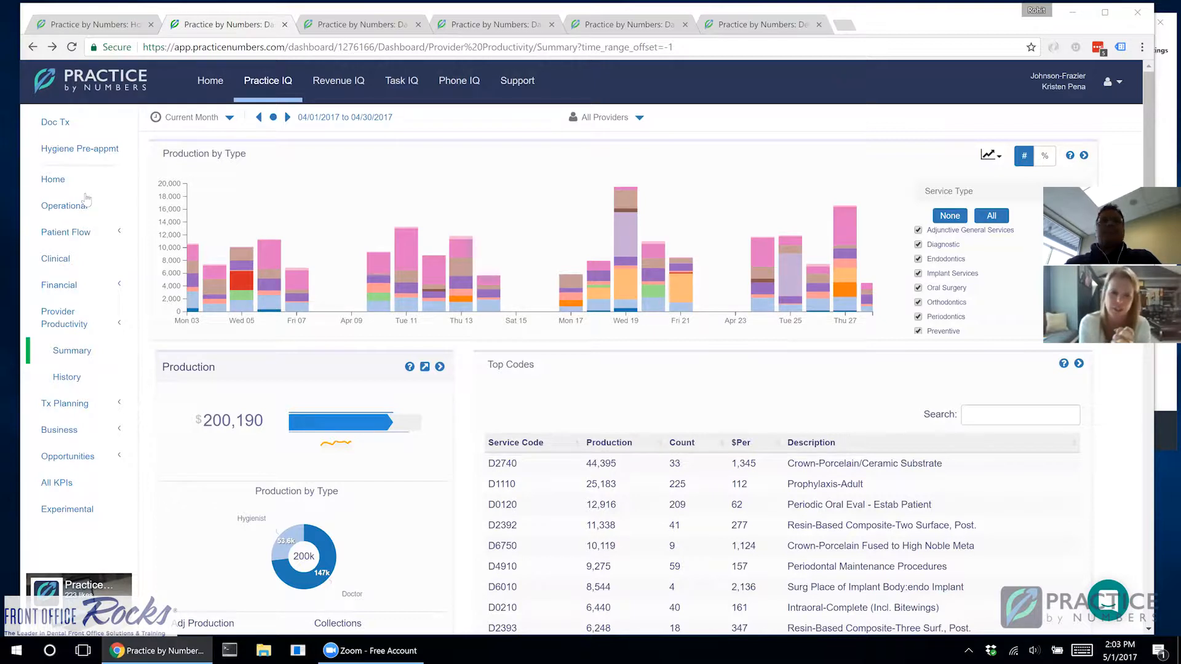
Step: Review the practice's Home overview, return to the Provider Productivity summary and look through its list of selectable providers
left_click(63, 180)
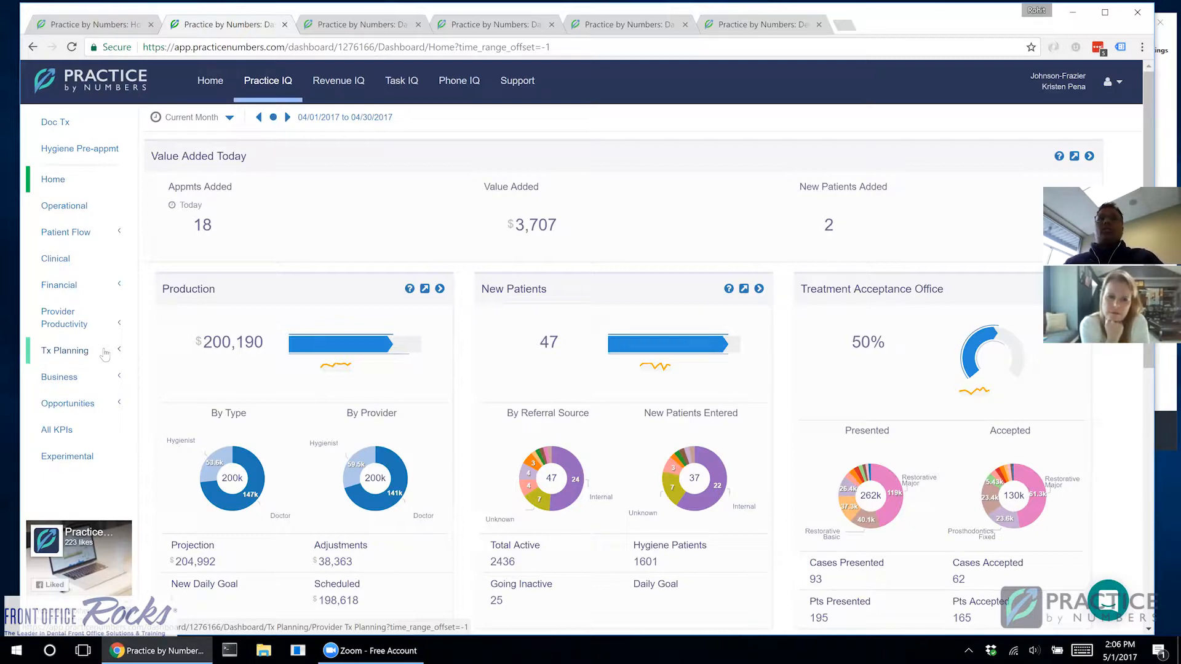
left_click(77, 324)
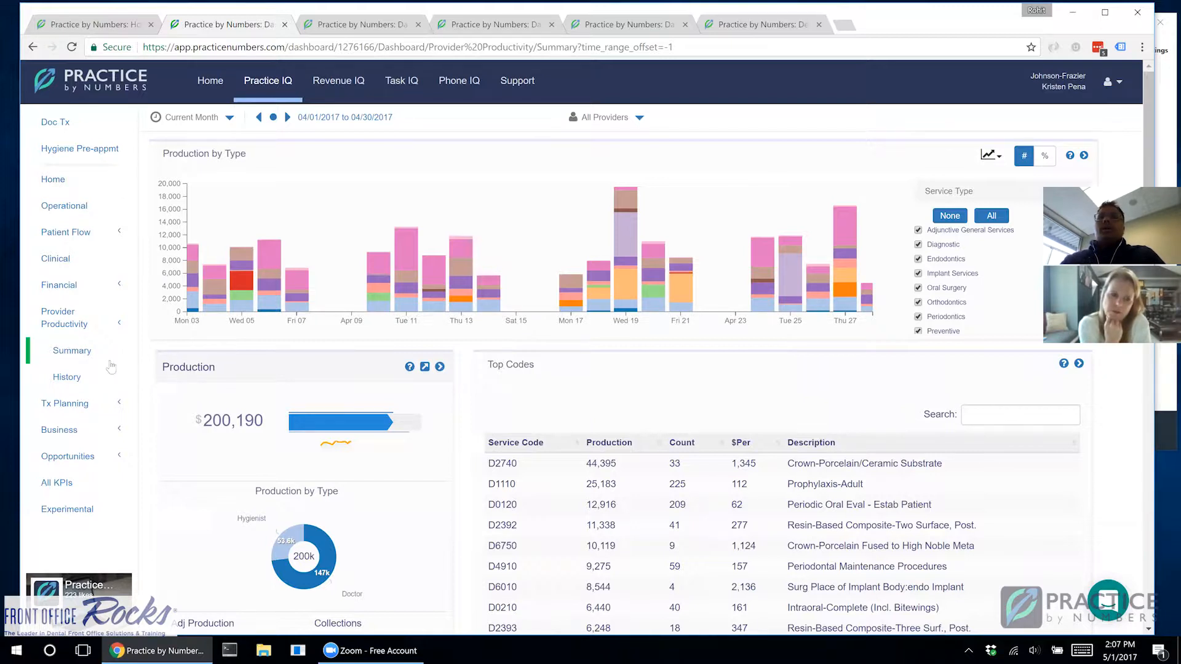
left_click(615, 118)
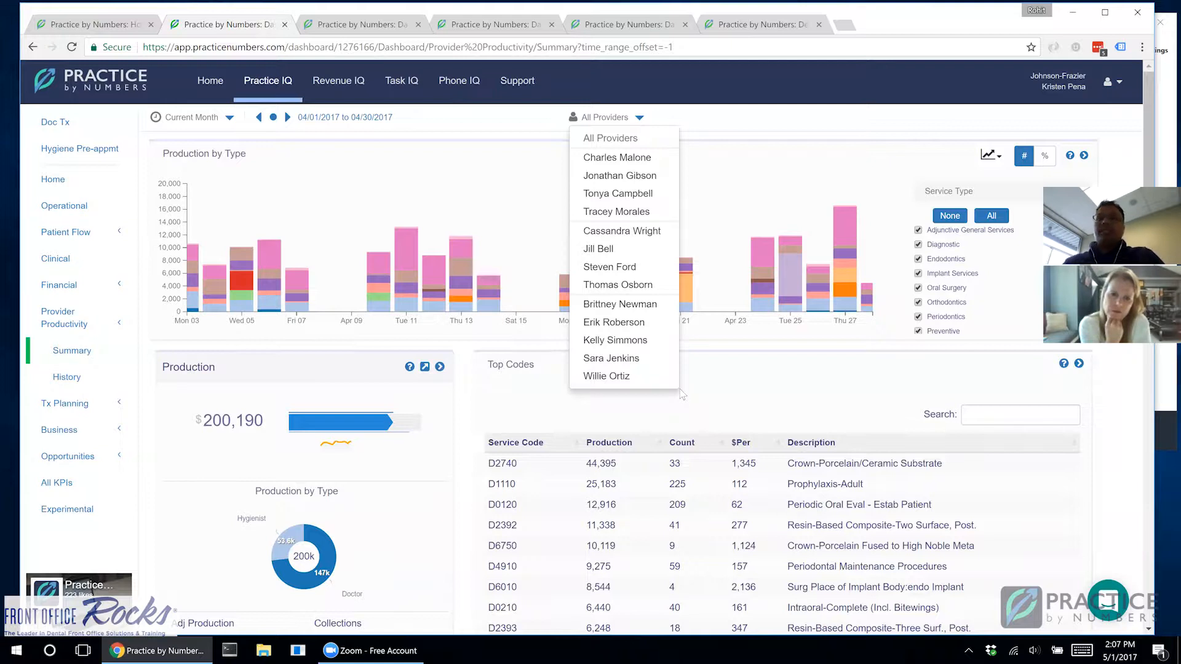
left_click(462, 441)
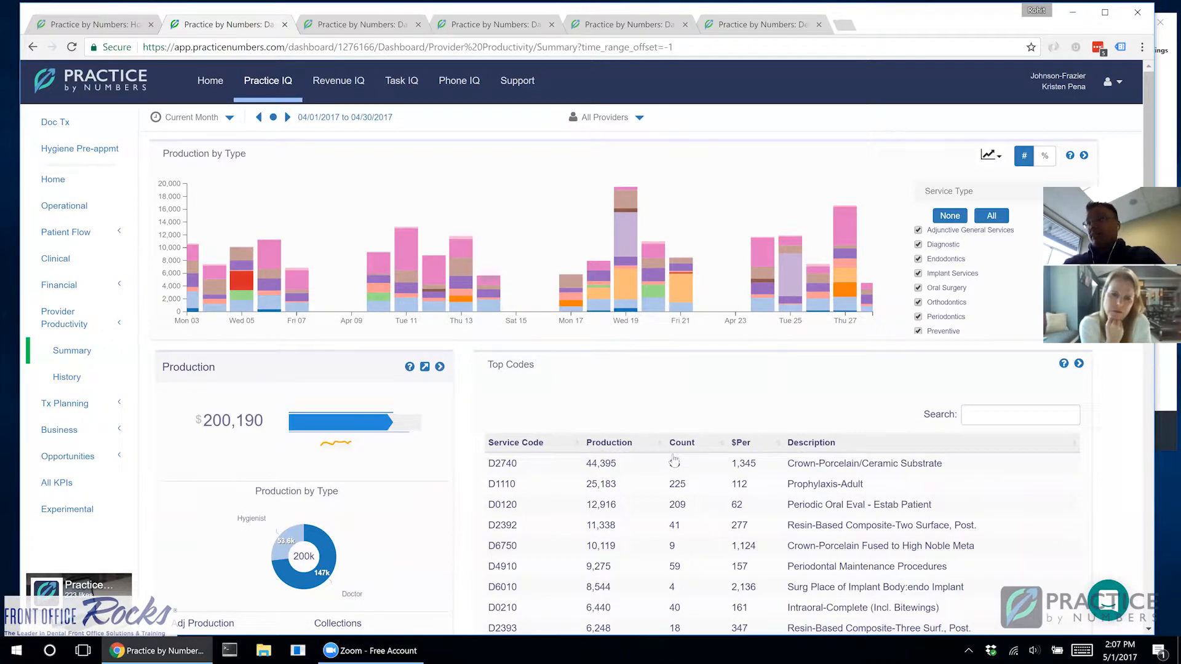
Step: Start adding the Production KPI to the home page and limit it to the seventh provider in the list
scroll(464, 410, "down", 1)
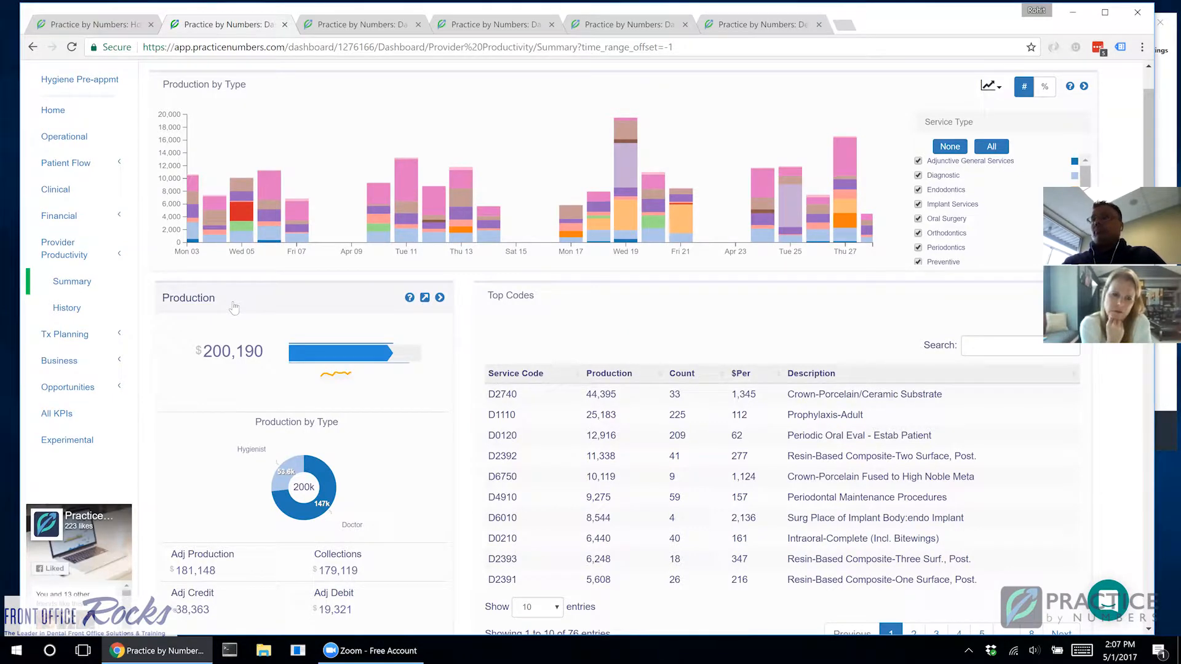
left_click(440, 298)
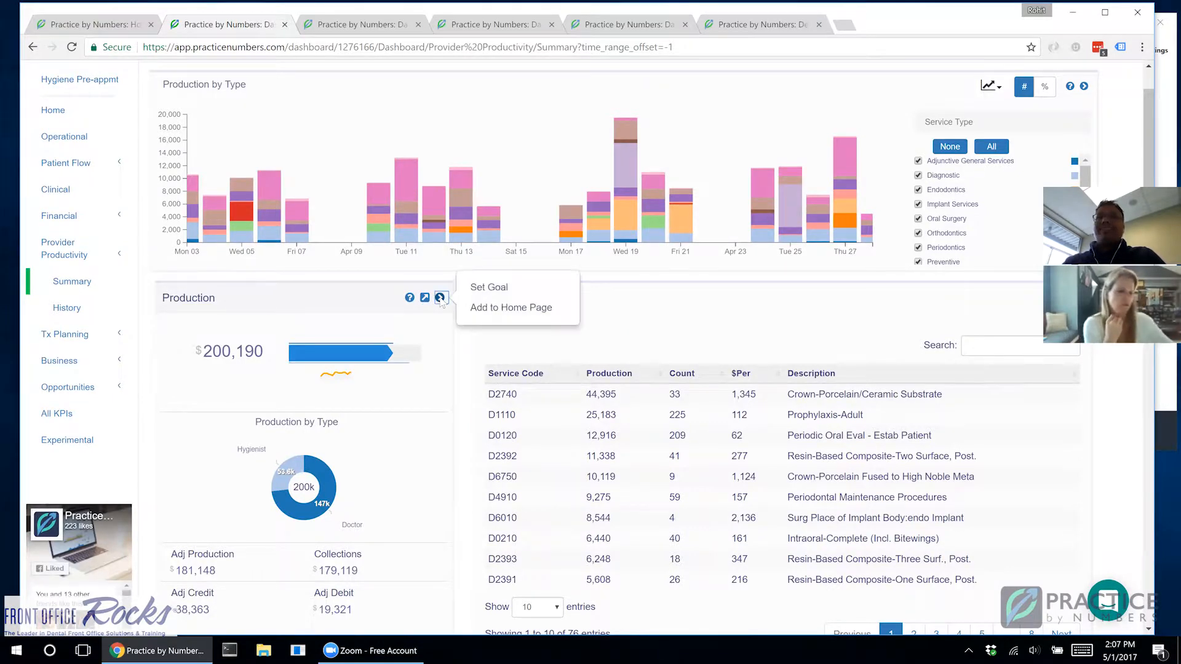
left_click(505, 307)
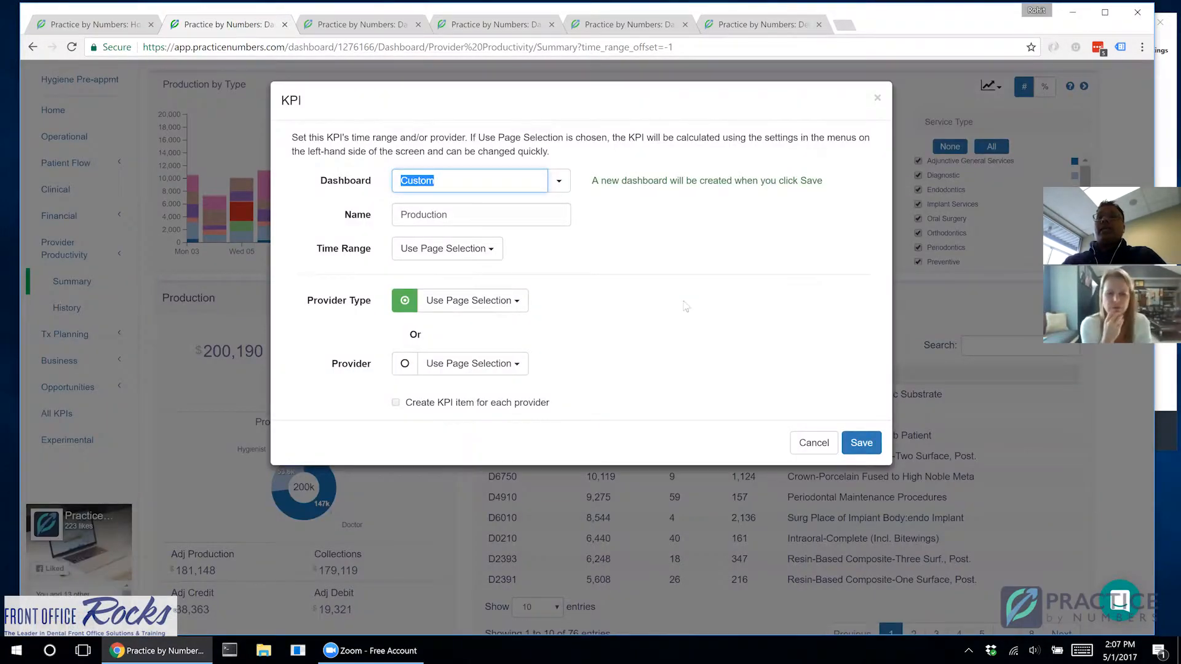
left_click(471, 364)
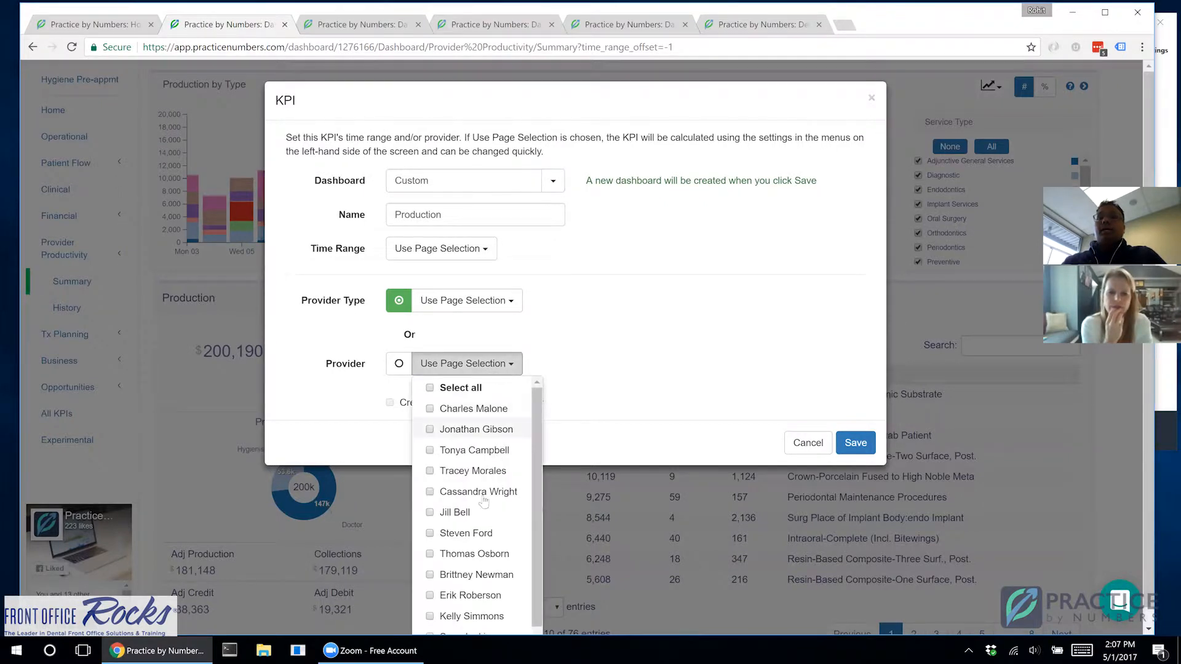
left_click(475, 540)
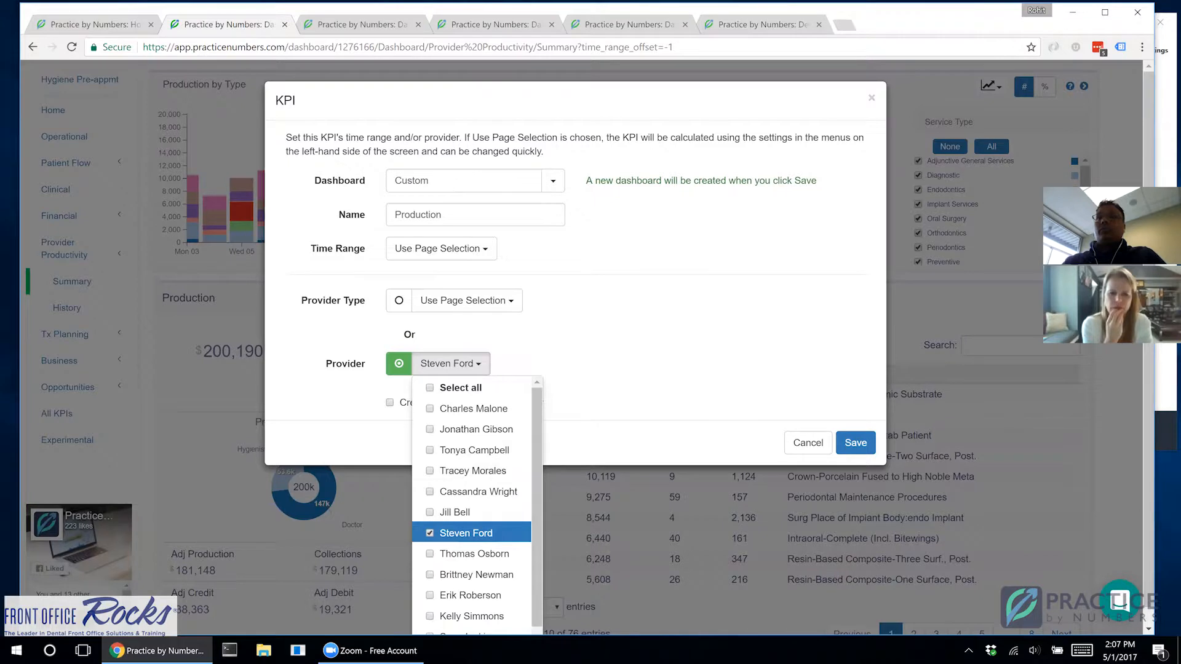
Step: Name the new dashboard "Dr." plus the selected provider's surname and save the Production KPI to it
double_click(426, 181)
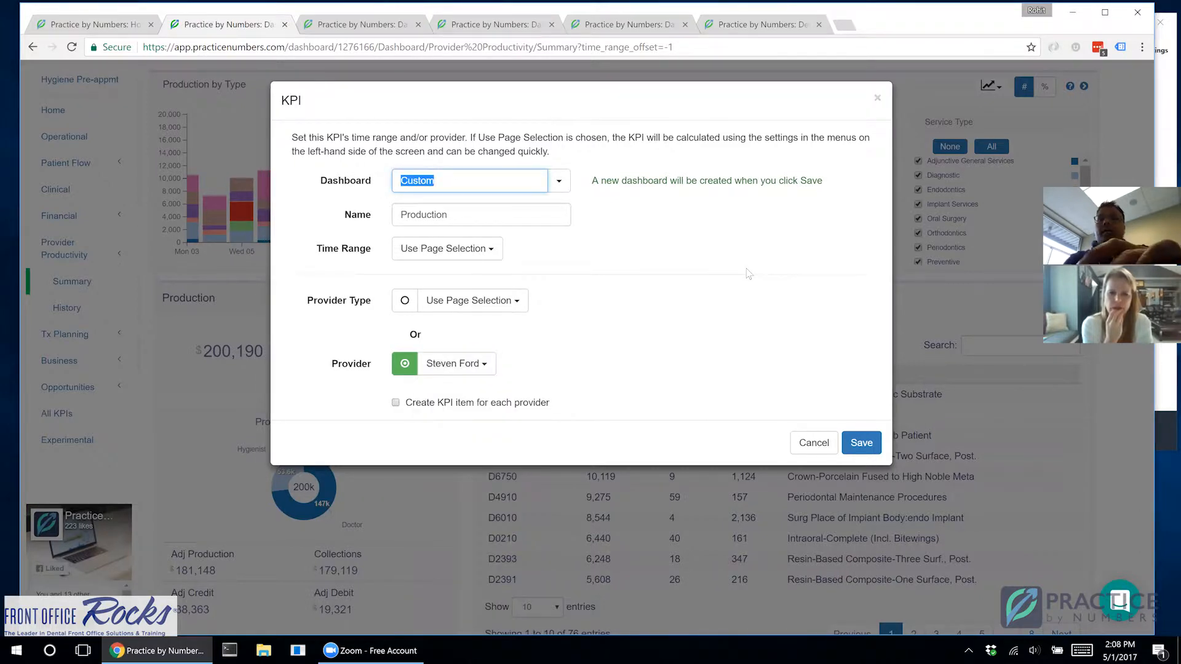
type("Dr. ")
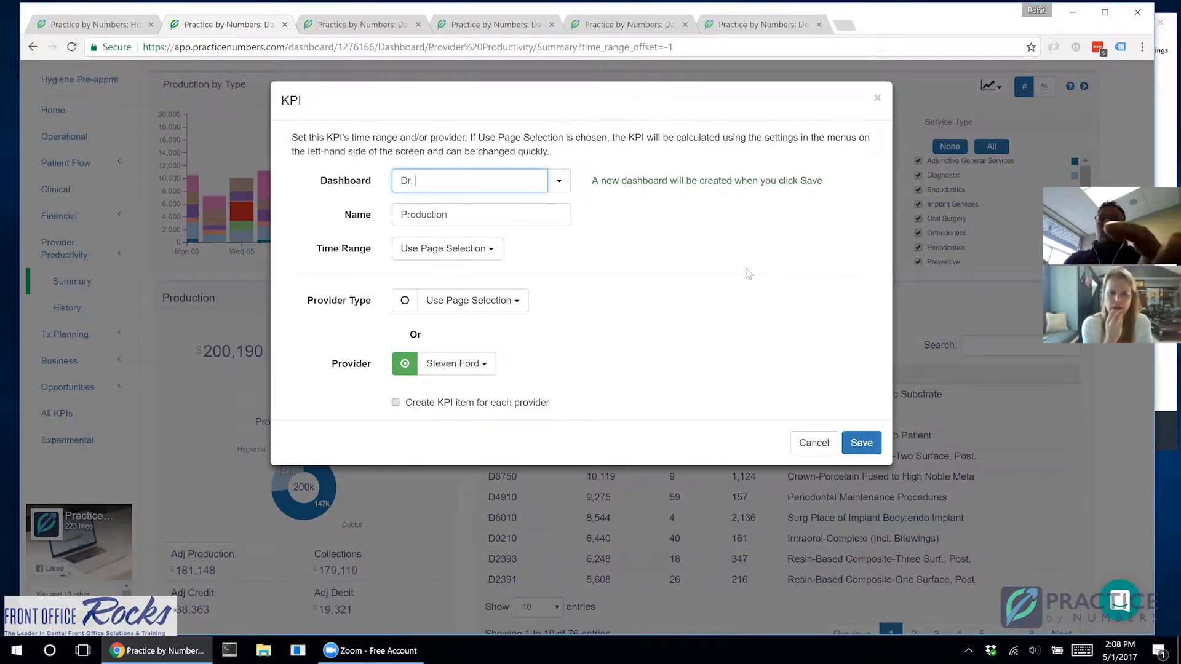
type("Ford")
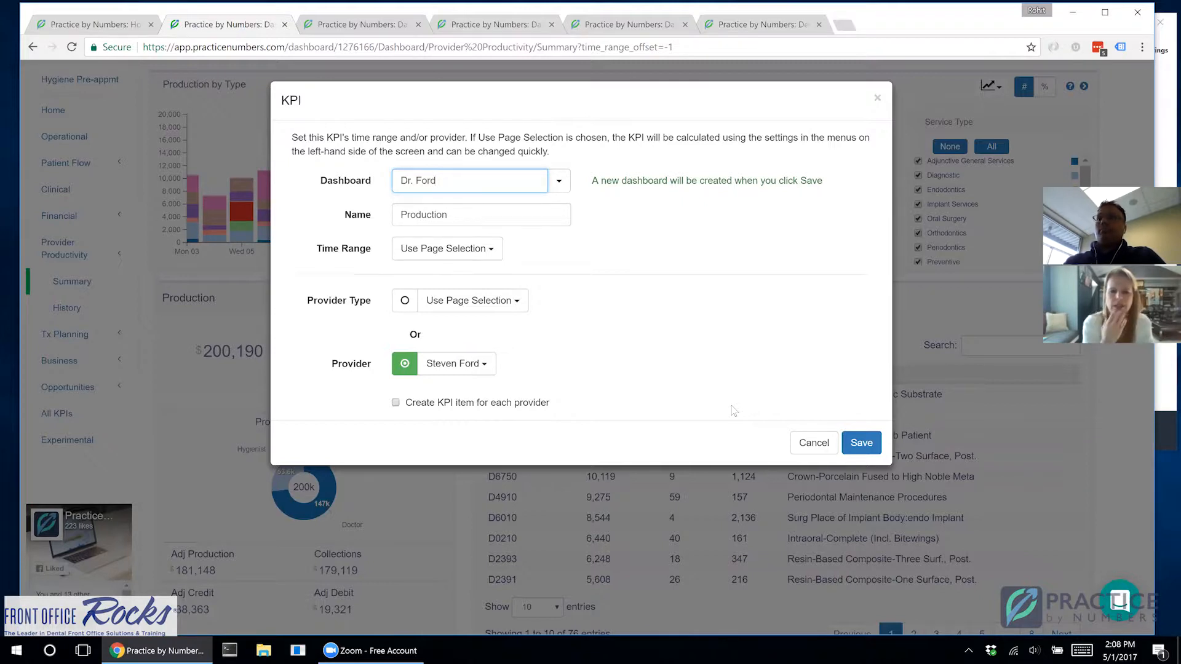
left_click(455, 364)
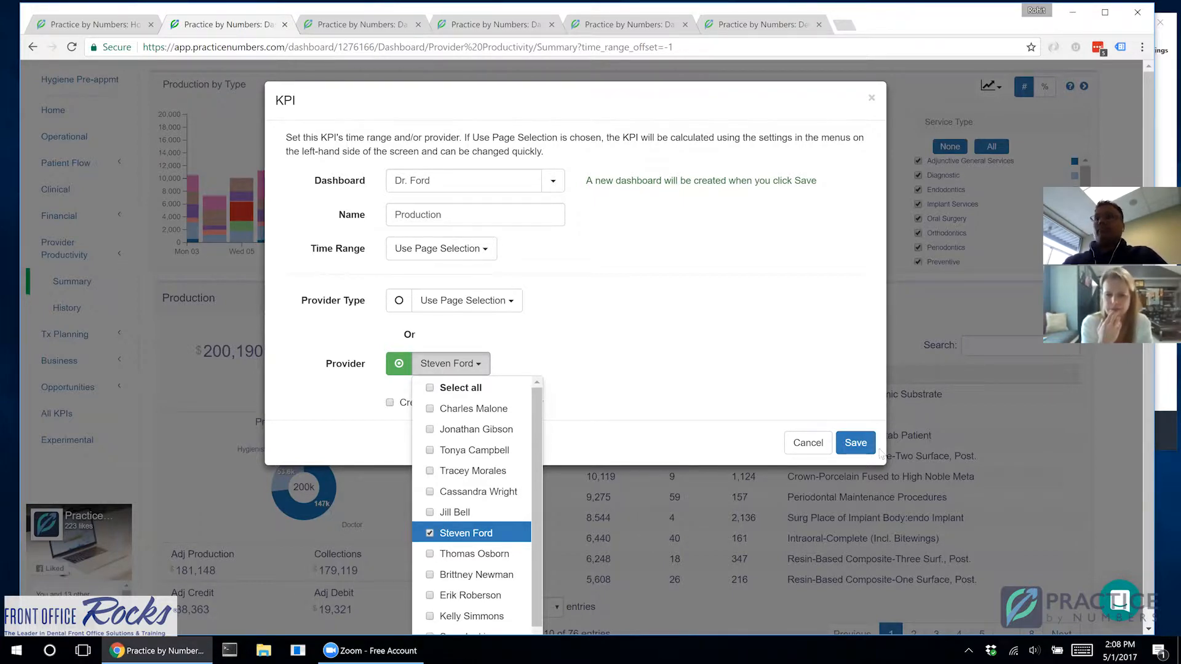
left_click(857, 443)
left_click(856, 443)
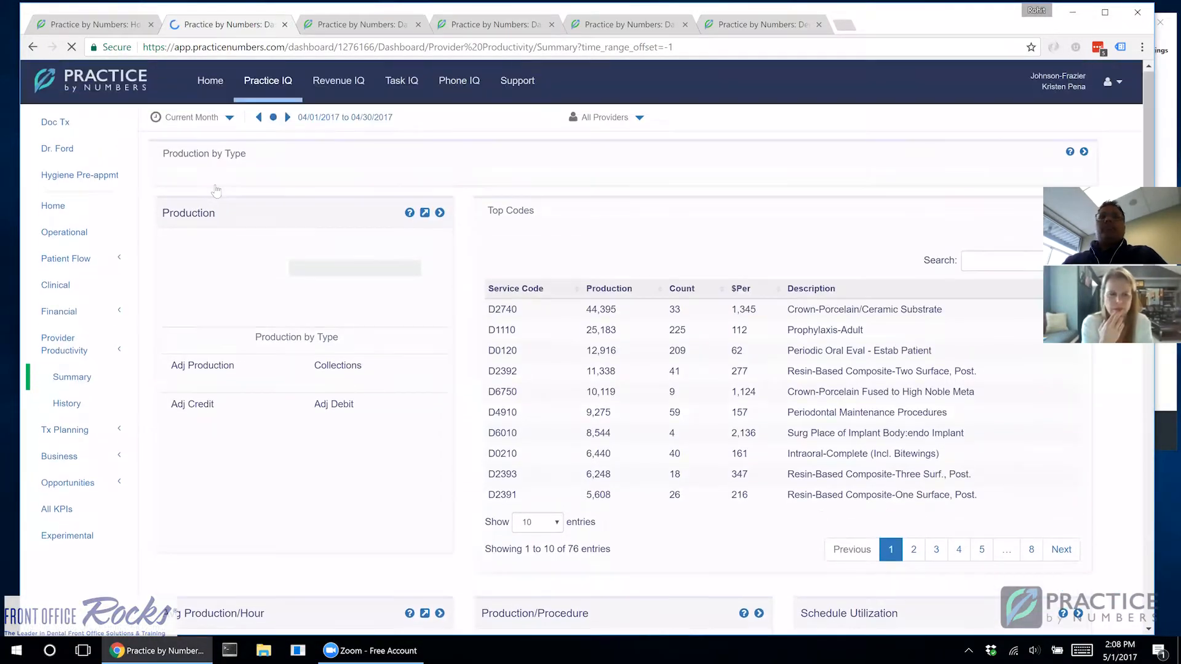
Step: Open the new doctor dashboard and check the Adj Debit and Collections comparison figures on its Production card
left_click(56, 151)
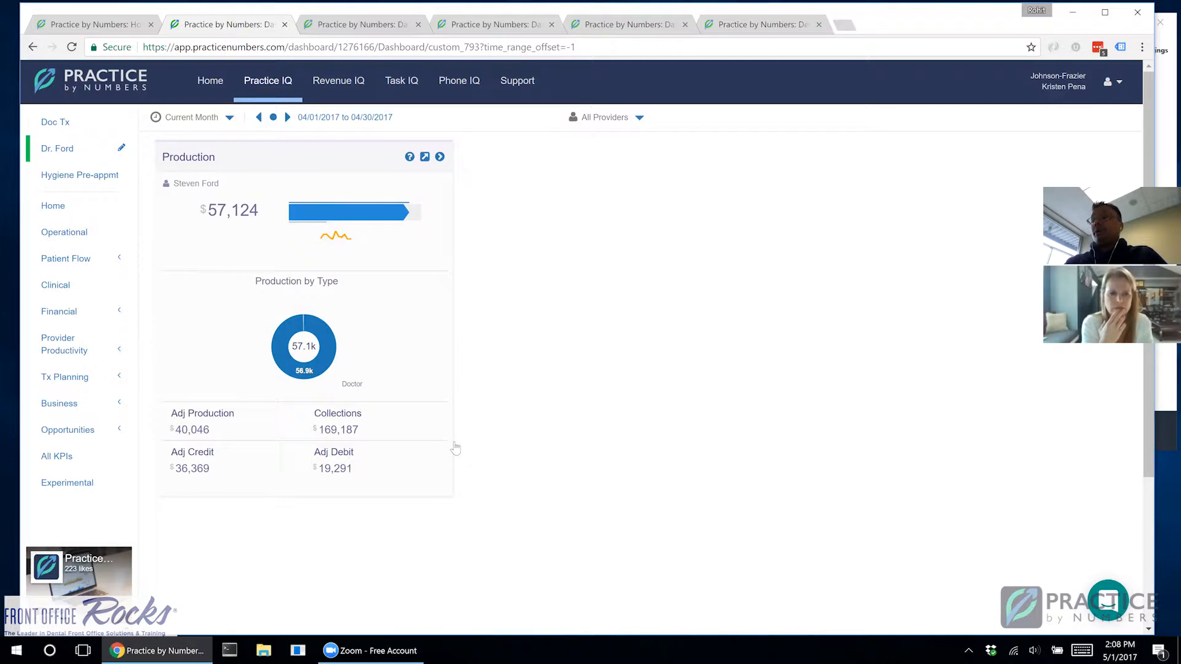
mouse_move(372, 467)
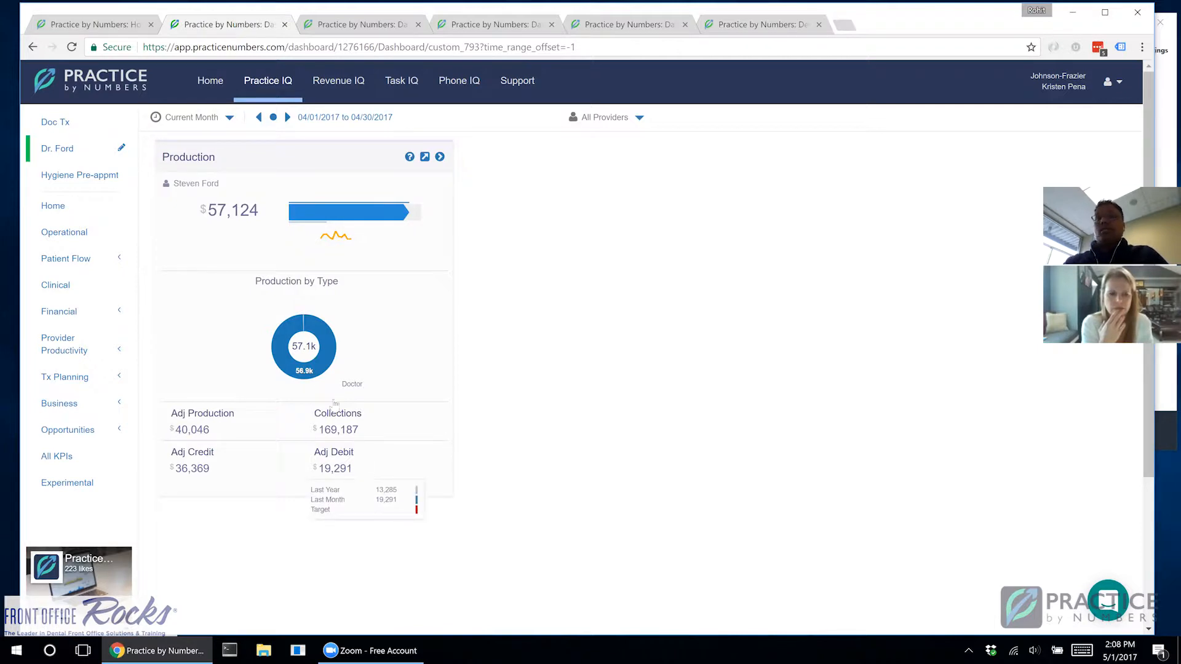
mouse_move(319, 363)
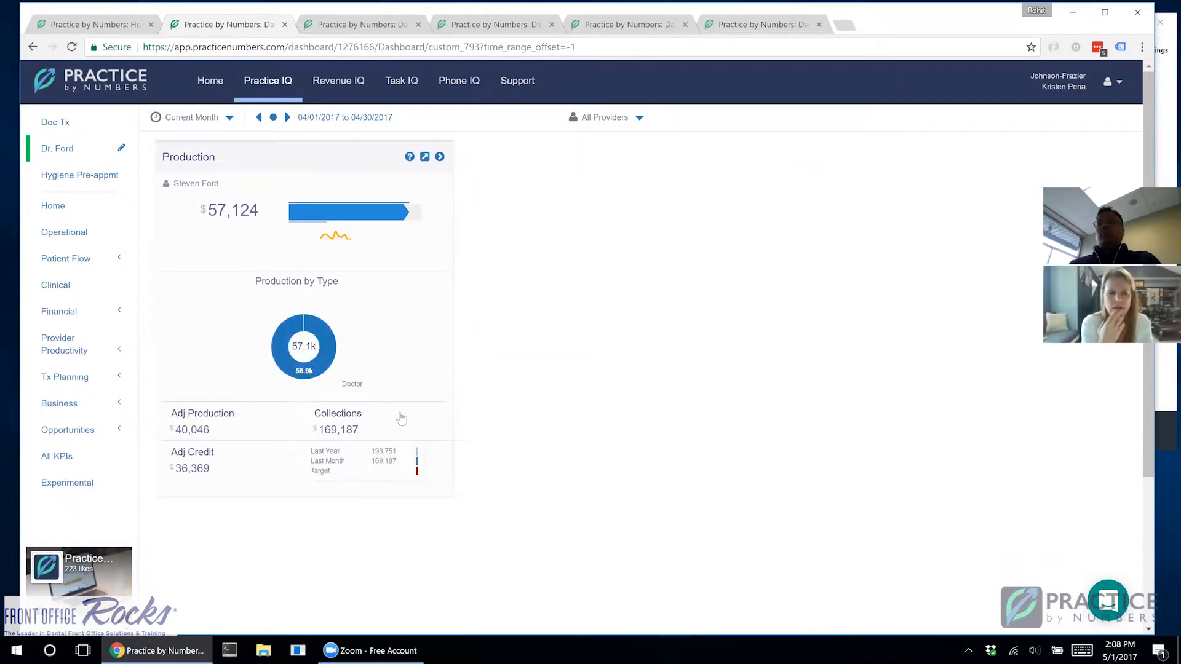
Step: View the doctor dashboard's production for the Year-to-Date range and return to the Current Month view
left_click(197, 117)
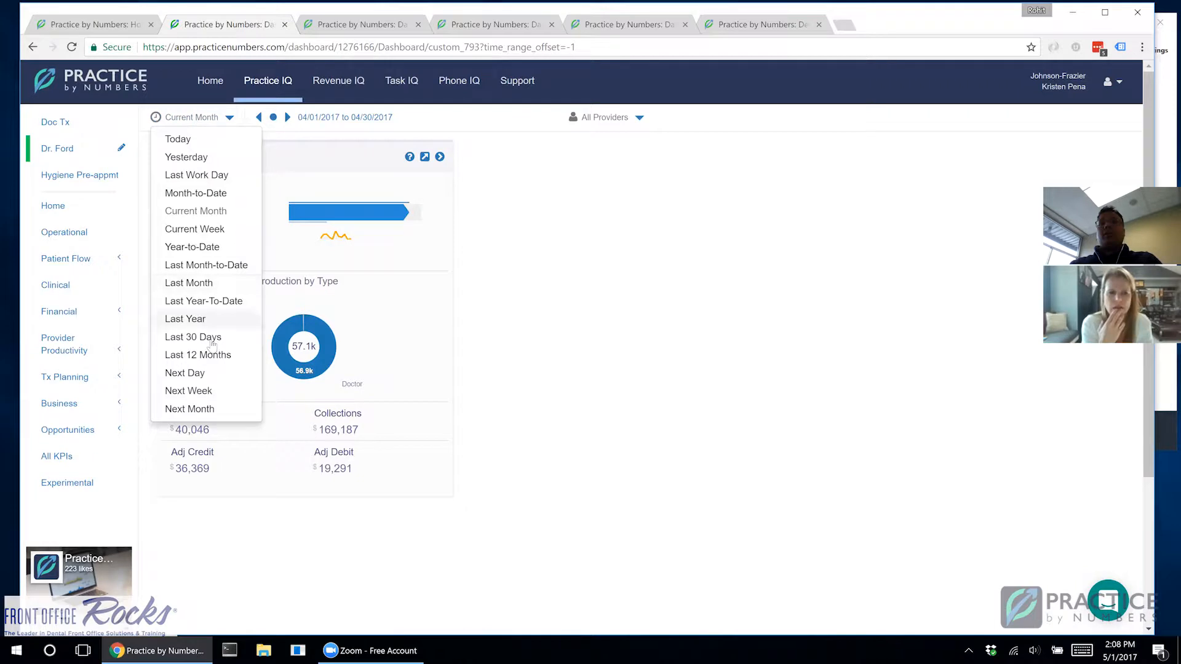
left_click(202, 247)
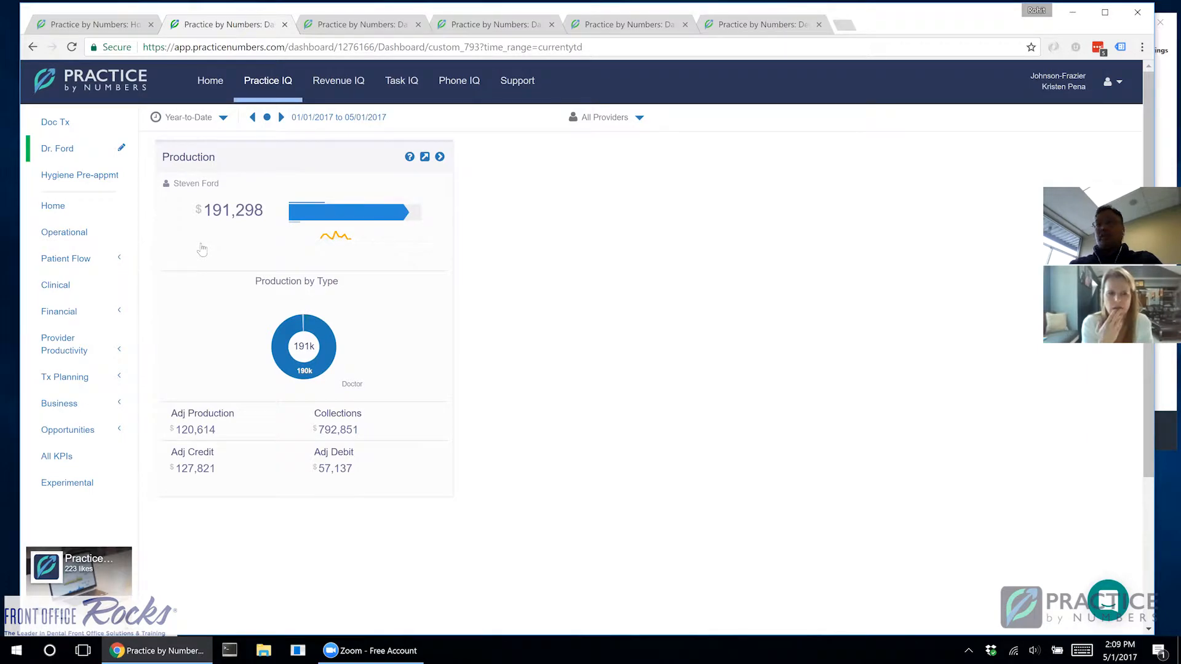
left_click(34, 47)
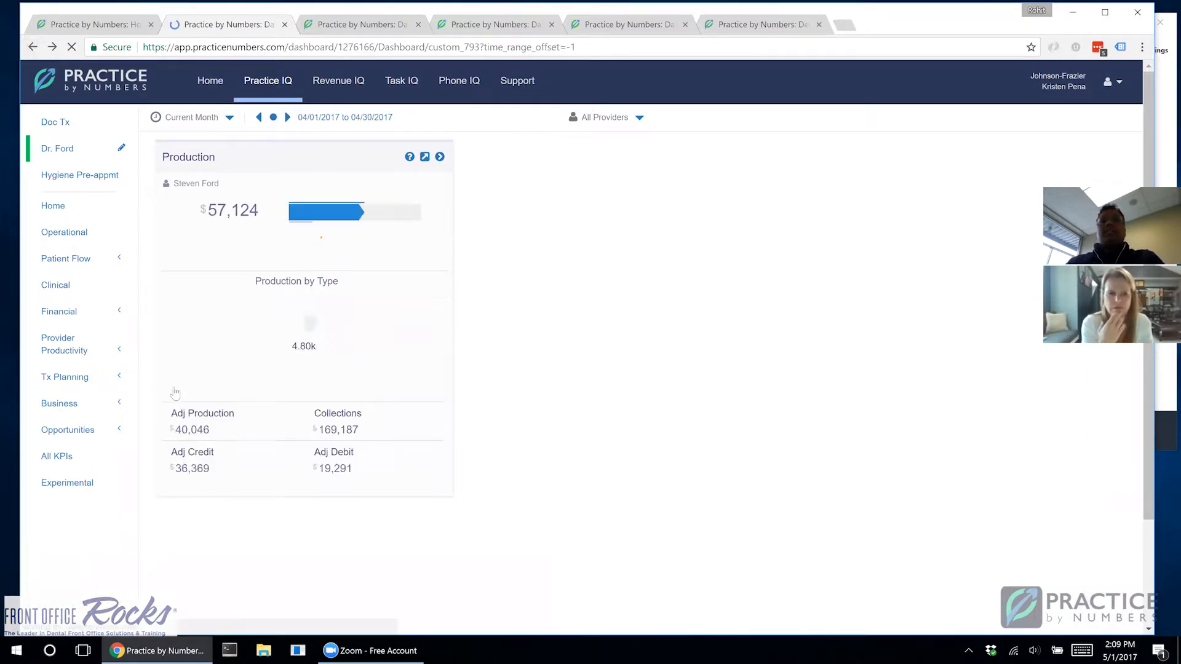
Step: Open the Provider Tx Planning page and start adding the Treatment Acceptance Provider KPI to the home page
left_click(74, 386)
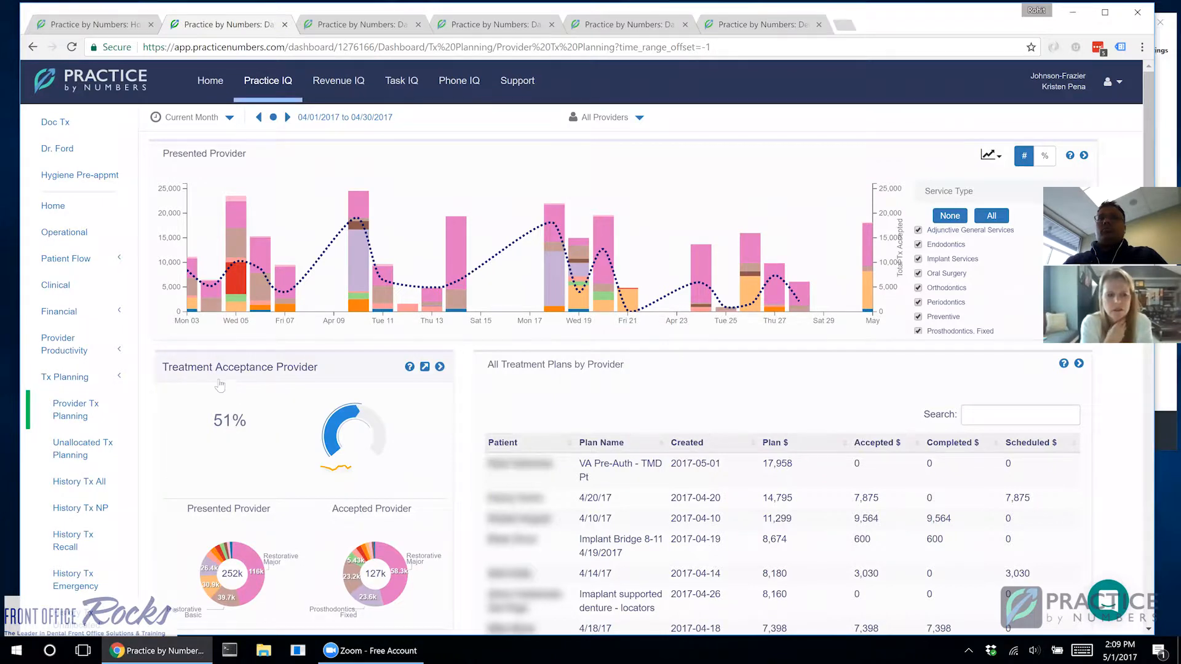
left_click_drag(161, 369, 320, 373)
scroll(325, 378, "down", 1)
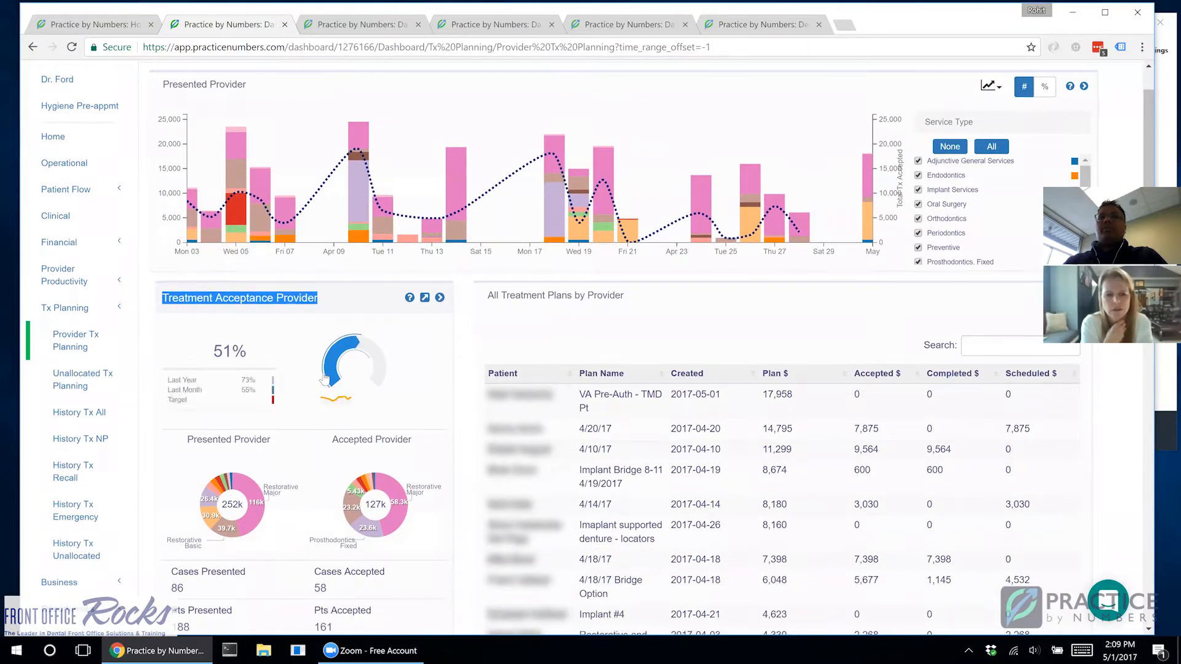
left_click(342, 314)
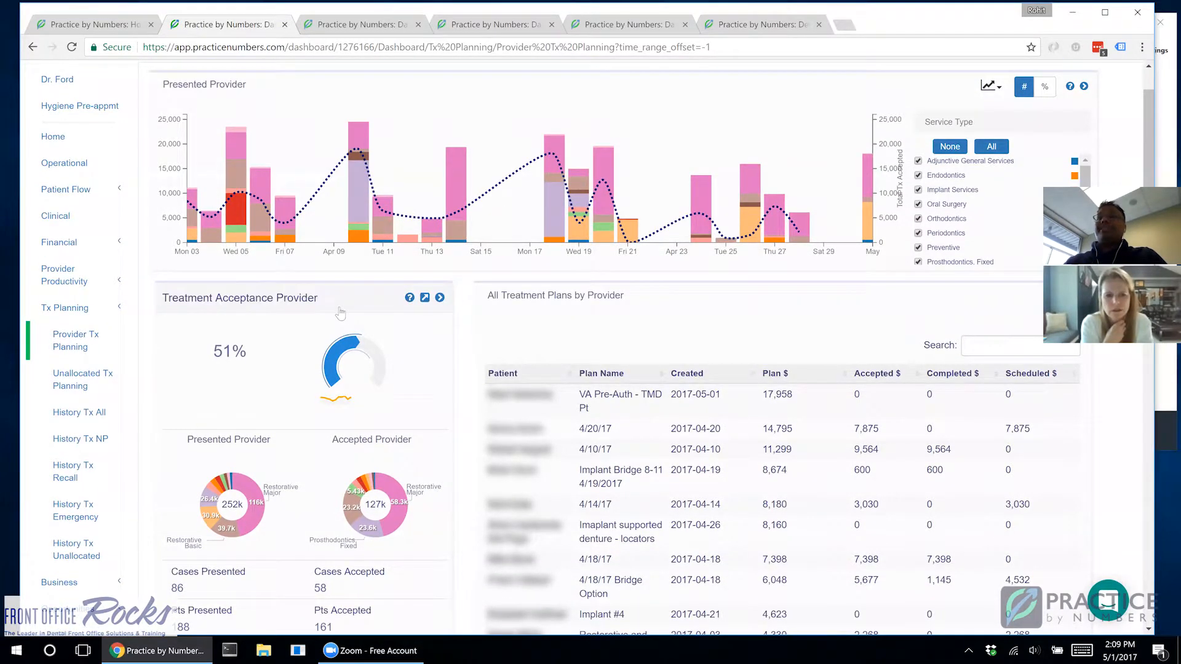
scroll(355, 306, "down", 1)
left_click(440, 229)
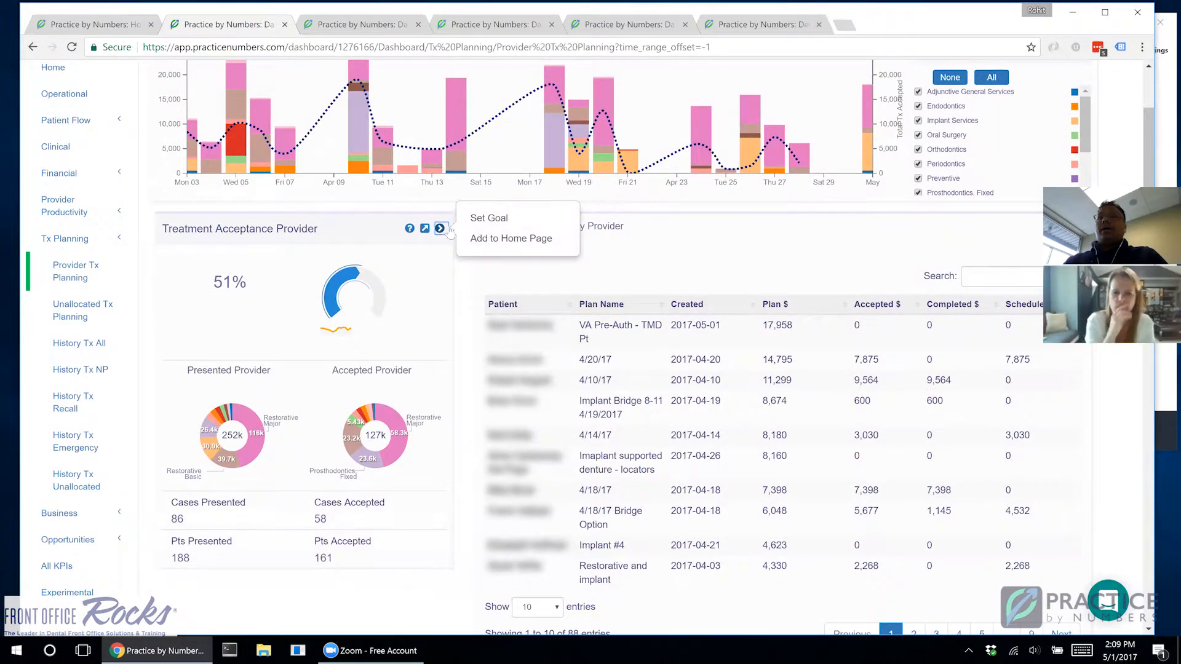
left_click(499, 240)
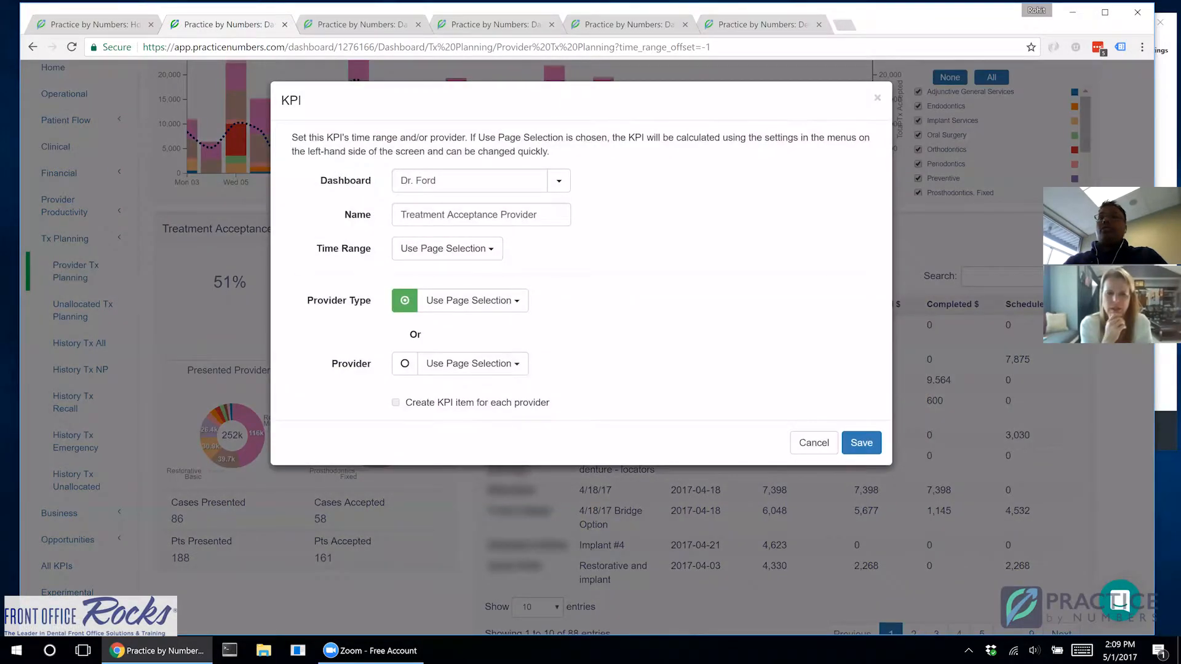
Step: Keep the existing doctor dashboard as destination, limit the Treatment Acceptance KPI to that same provider, and save it
left_click(559, 182)
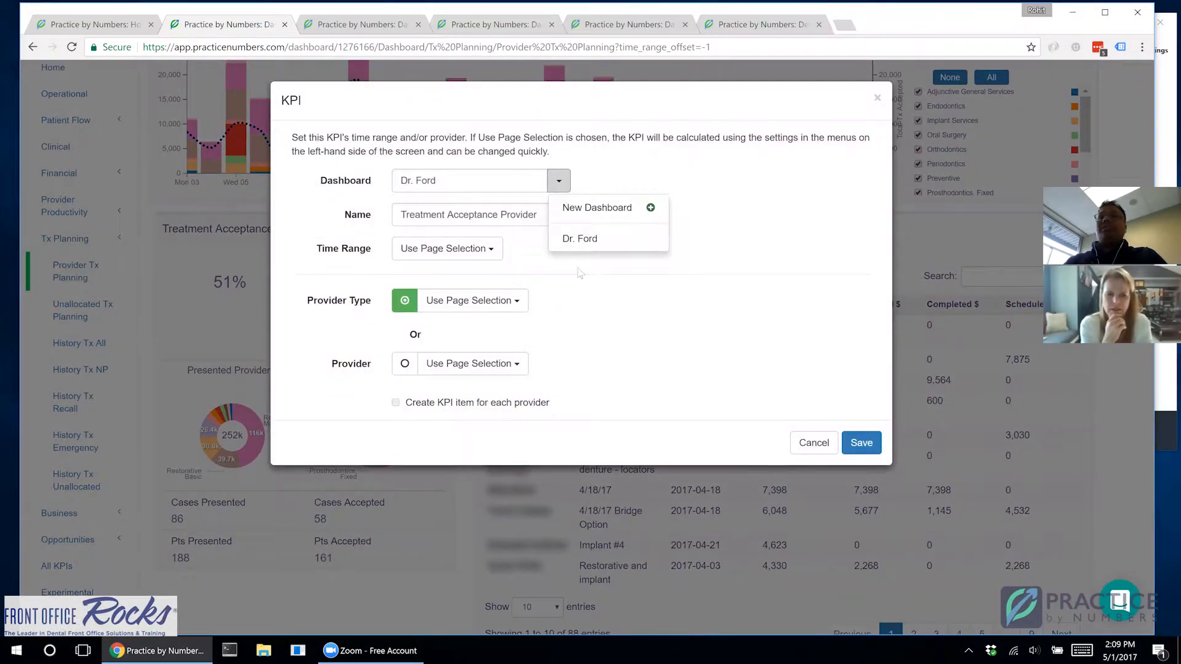
left_click(640, 291)
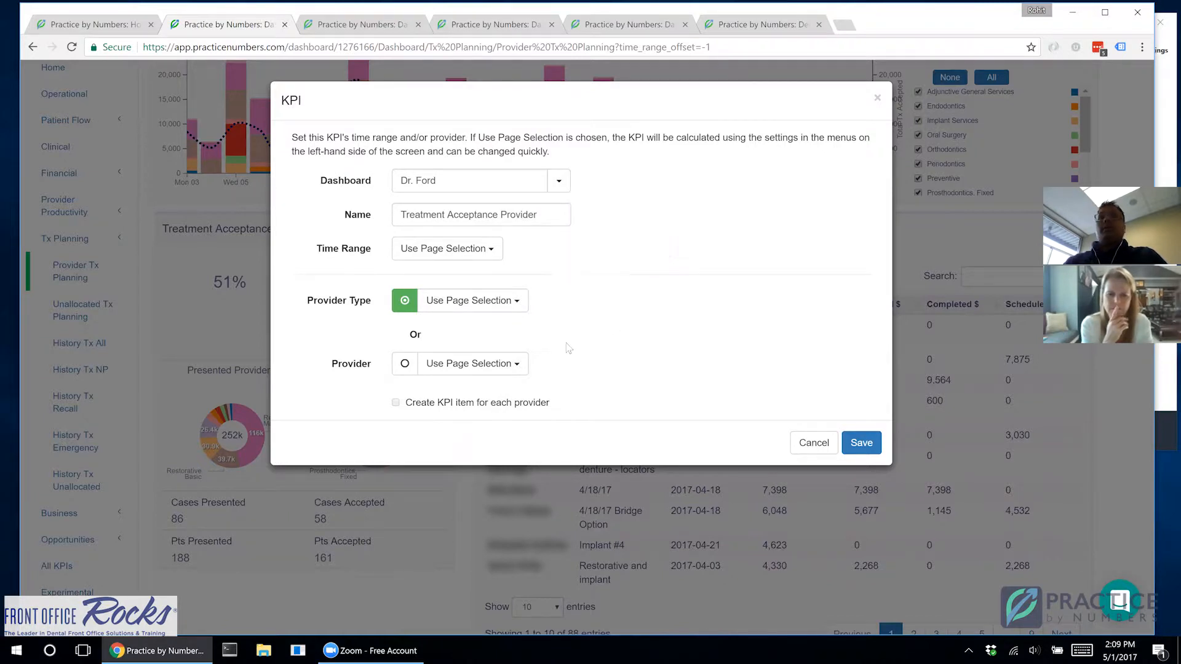
left_click(458, 365)
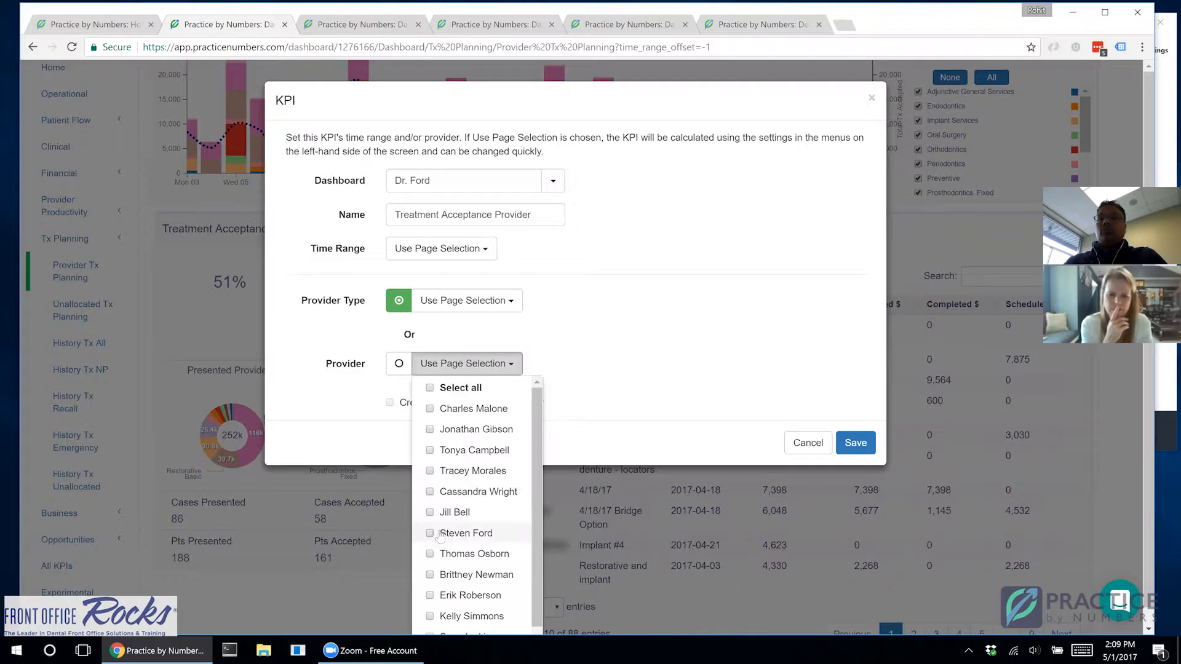
left_click(479, 533)
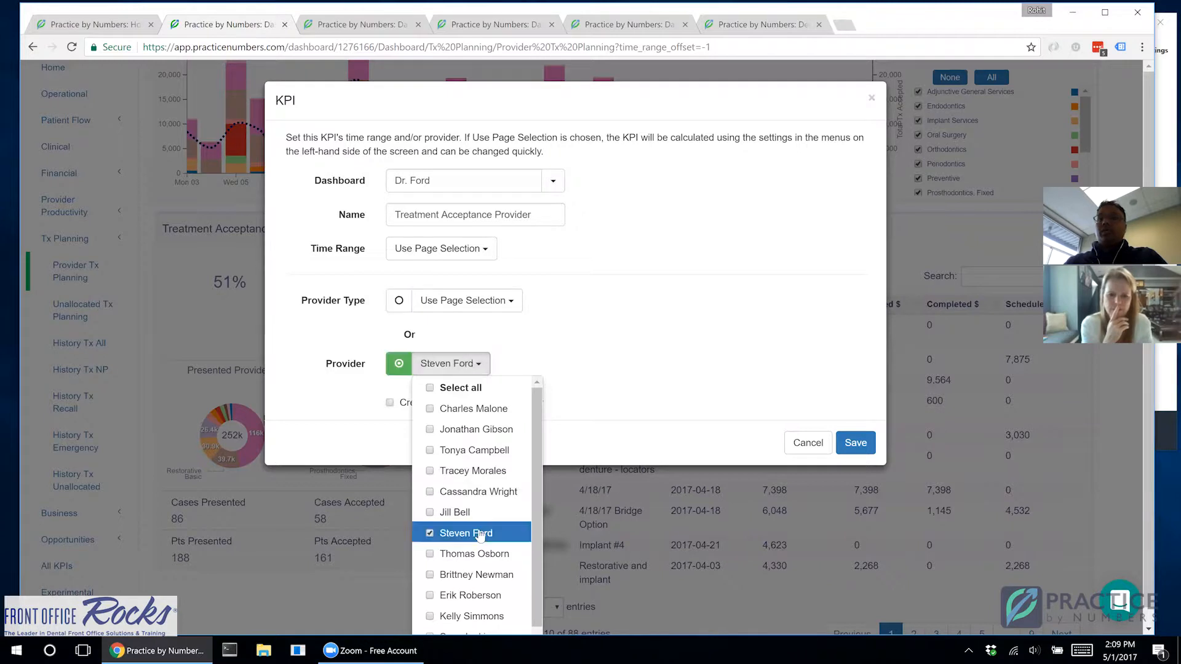
left_click(305, 419)
left_click(867, 448)
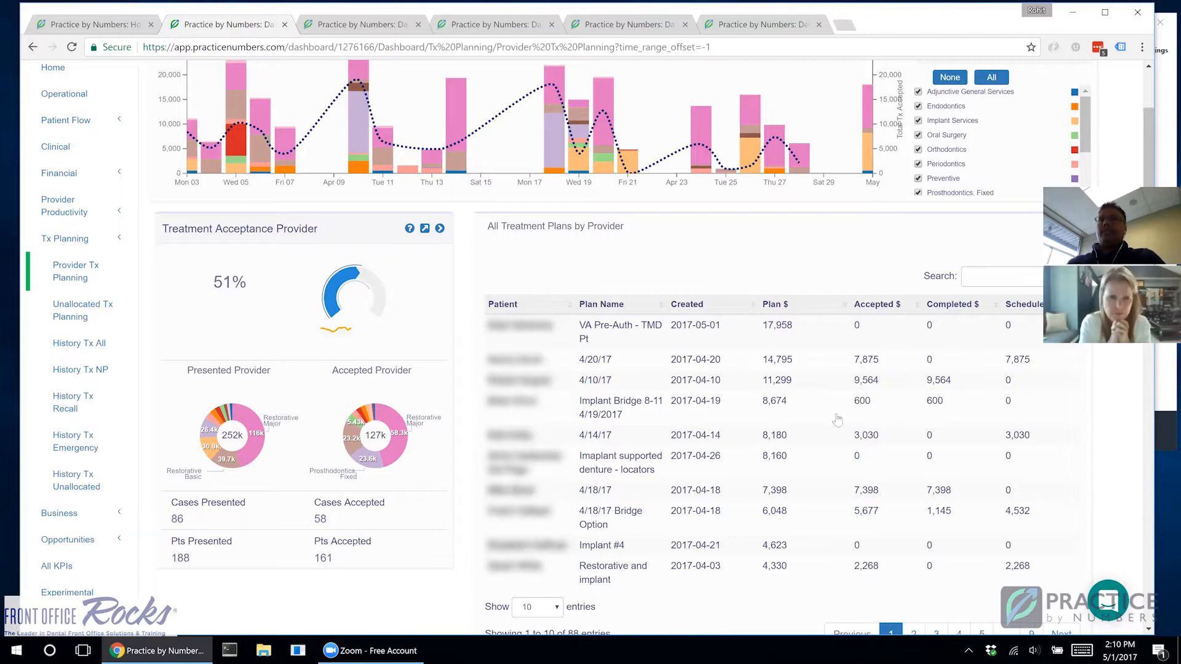
Step: Expand the Treatment Acceptance Provider card's details and examine case and patient acceptance, treatment plan totals and averages
mouse_move(211, 264)
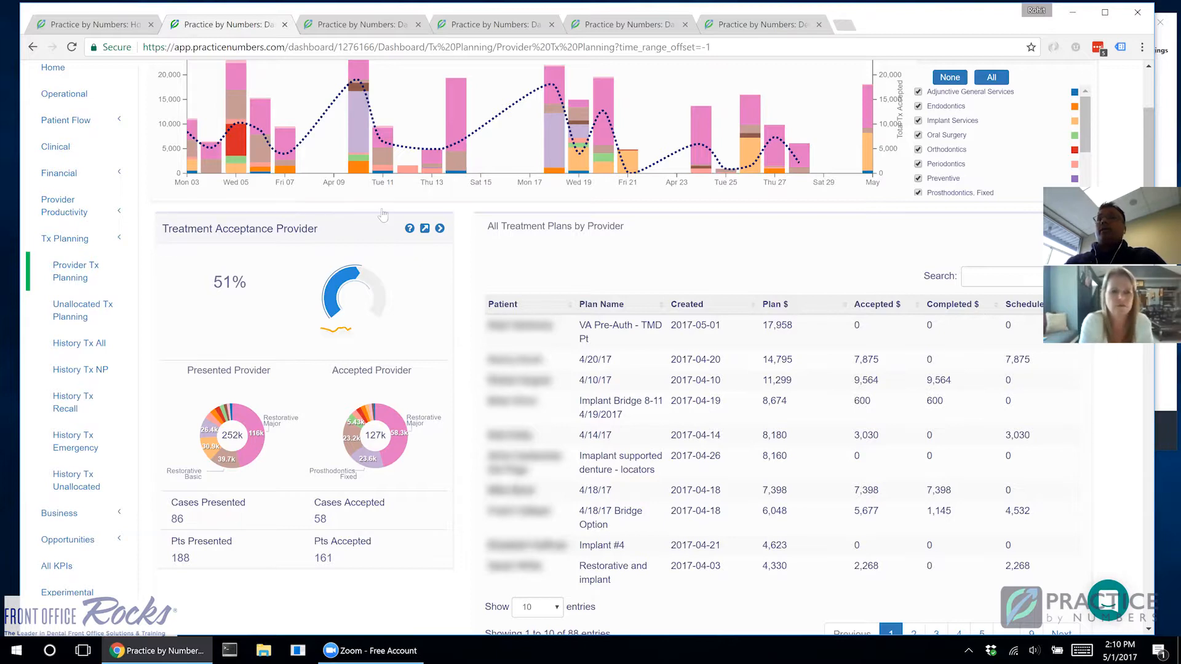
left_click(424, 228)
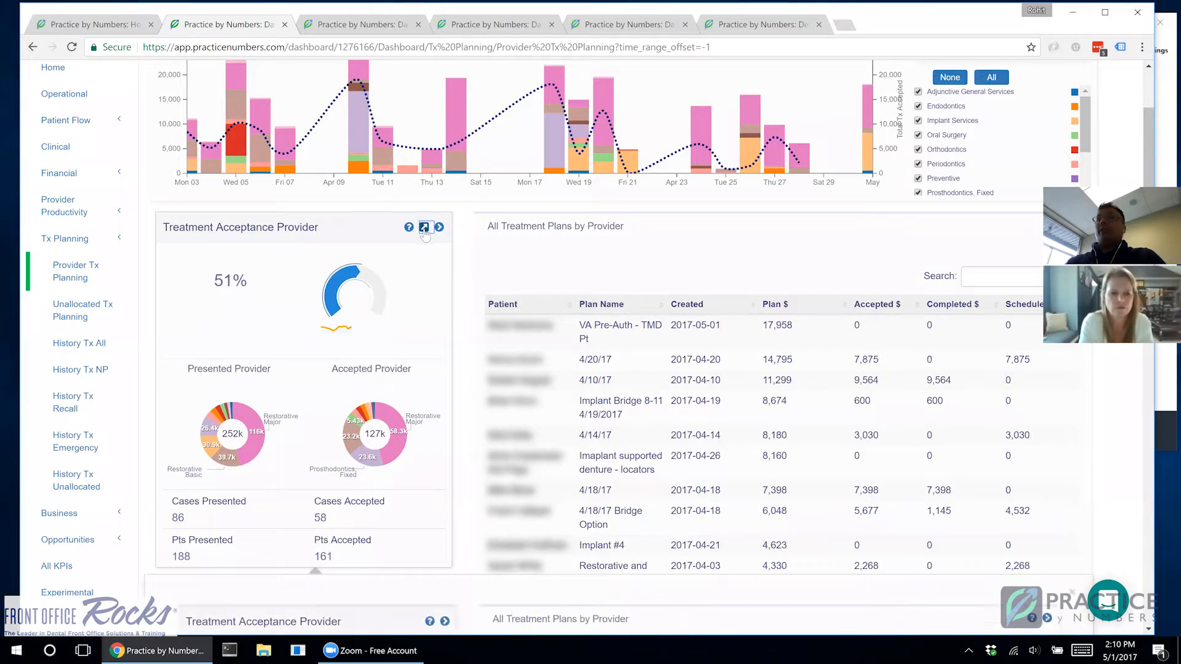
scroll(424, 233, "down", 3)
scroll(423, 234, "up", 1)
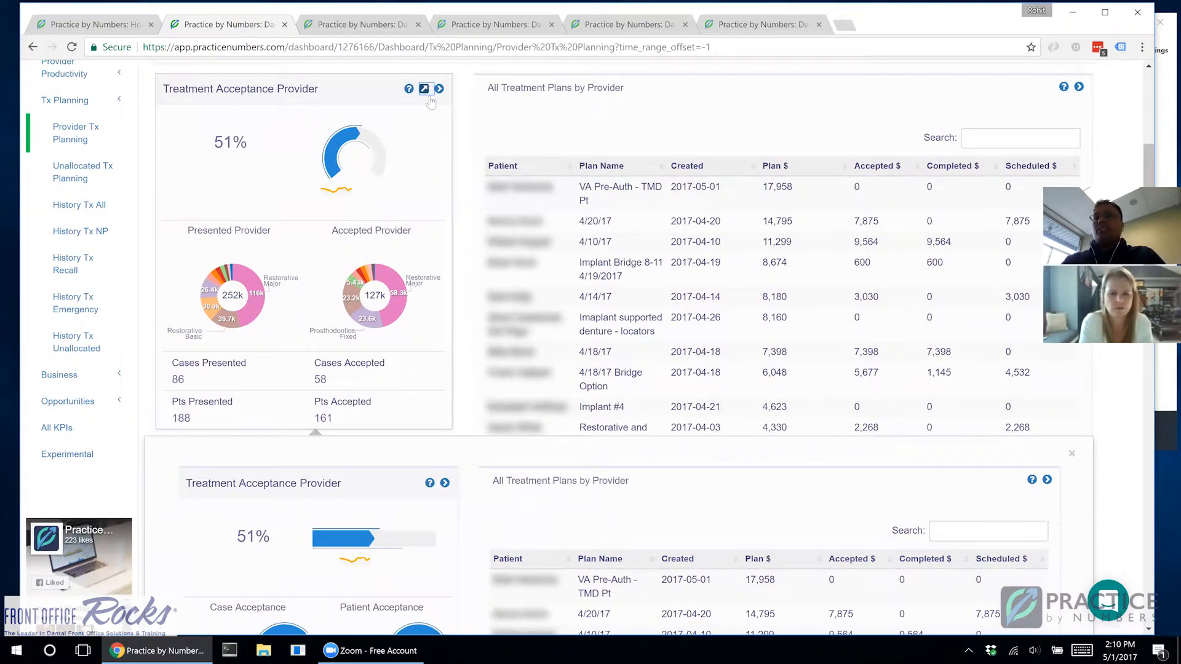
scroll(431, 308, "down", 3)
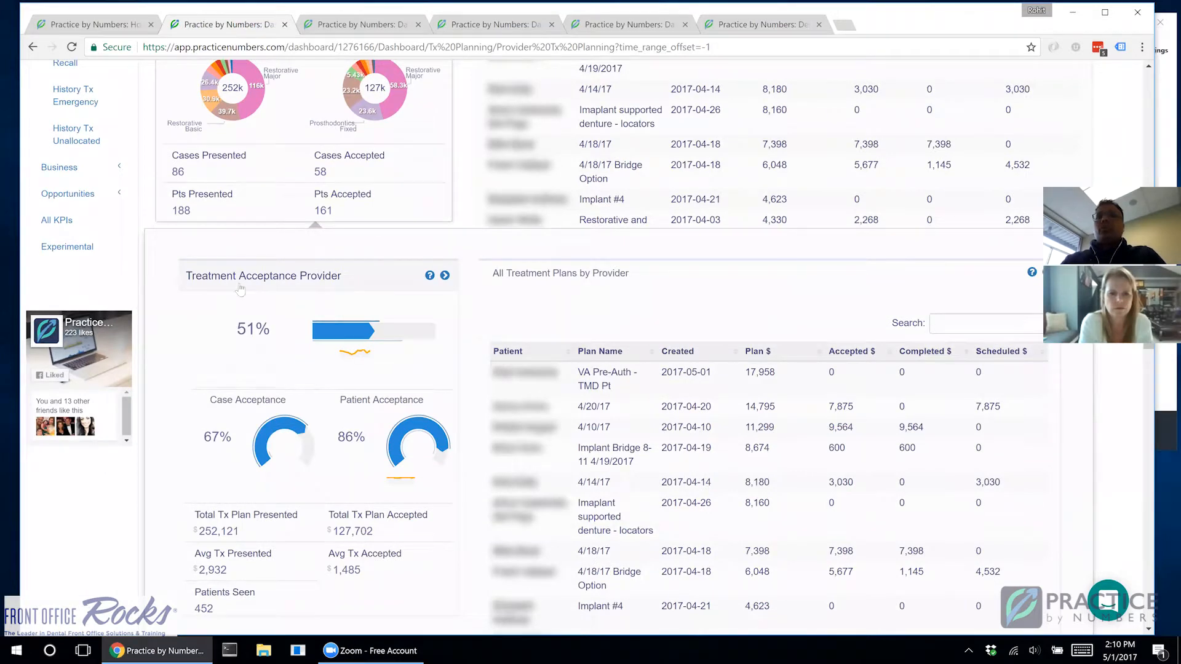
scroll(240, 290, "down", 1)
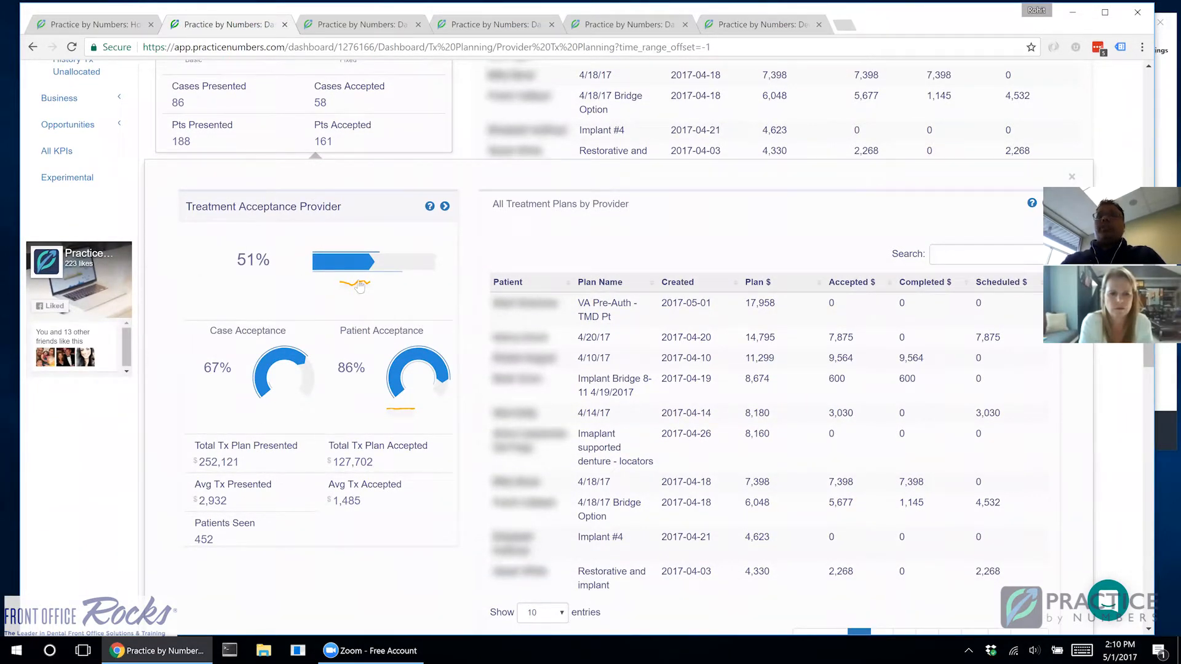
Step: Compare the expanded Treatment Acceptance Provider card's case, patient and overall acceptance with last month and last year
mouse_move(357, 393)
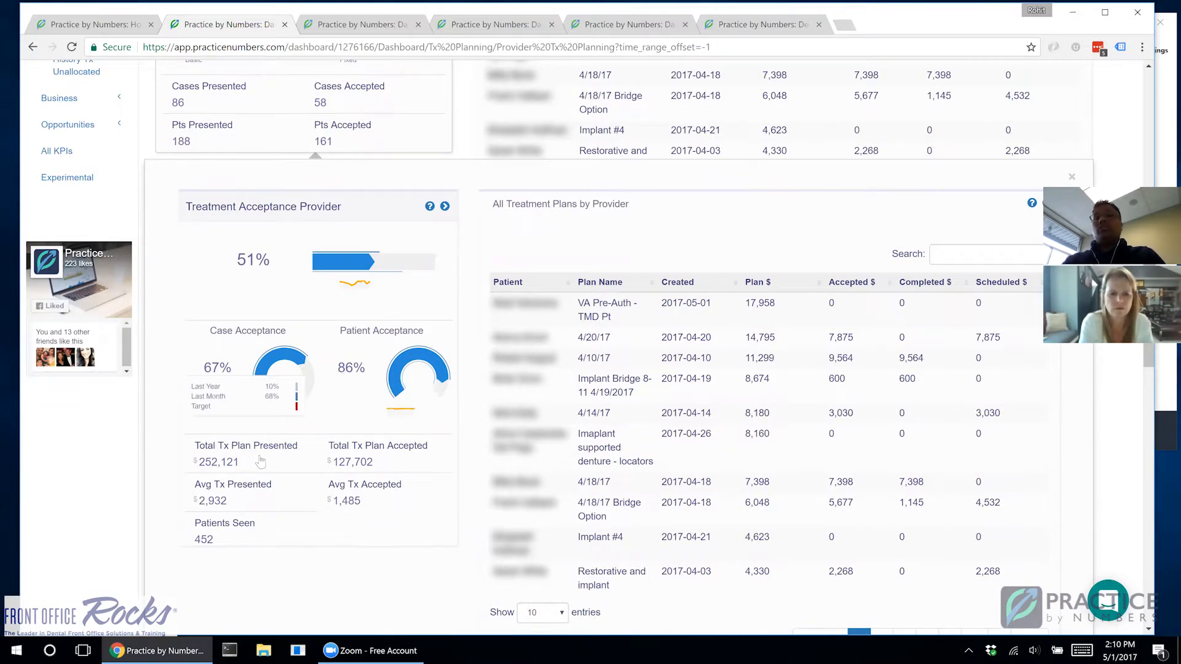
double_click(342, 369)
mouse_move(441, 263)
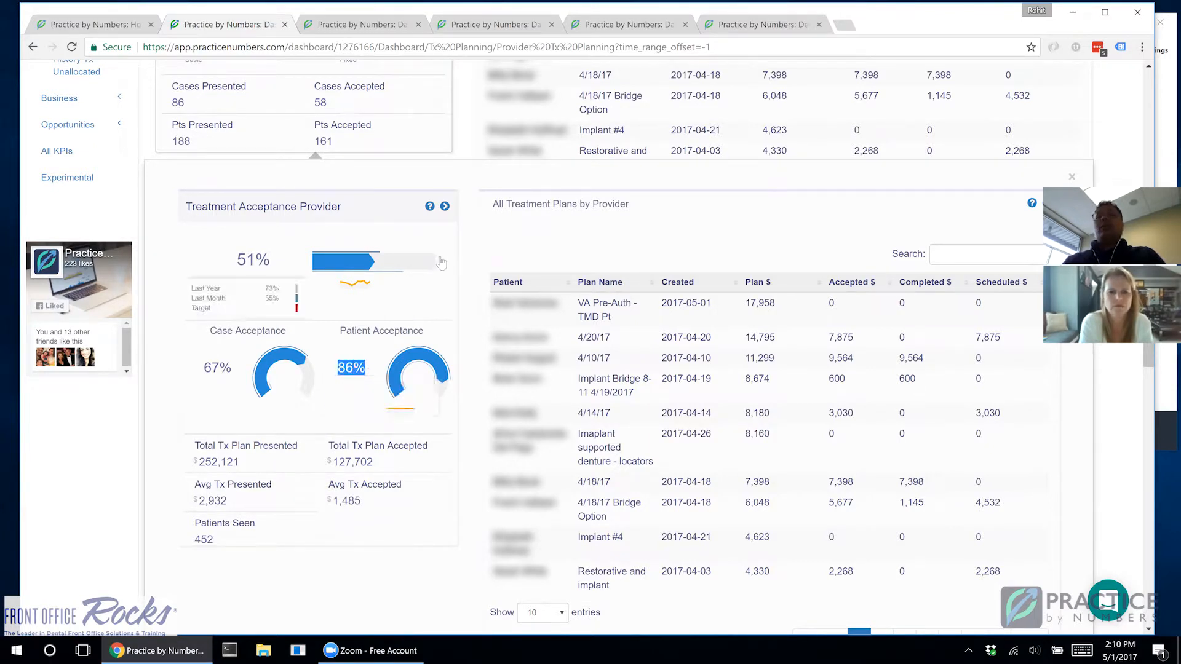
Step: Add the expanded Treatment Acceptance Provider KPI to the existing doctor dashboard, limited to that doctor as provider, and save it
left_click(445, 206)
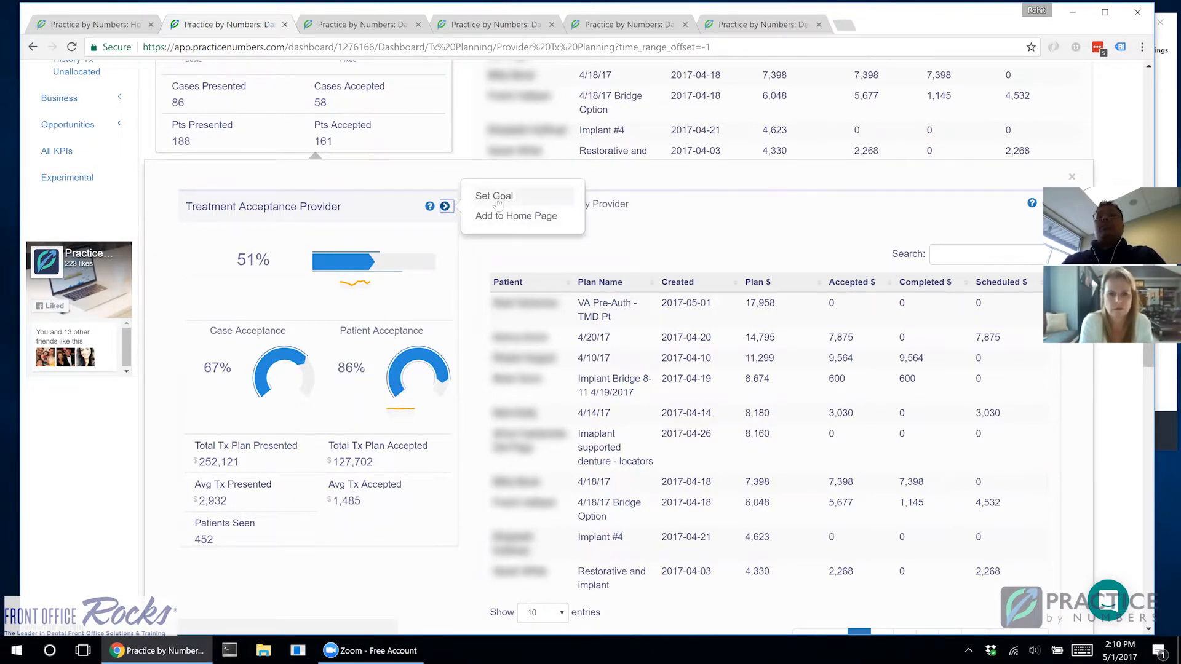
left_click(492, 216)
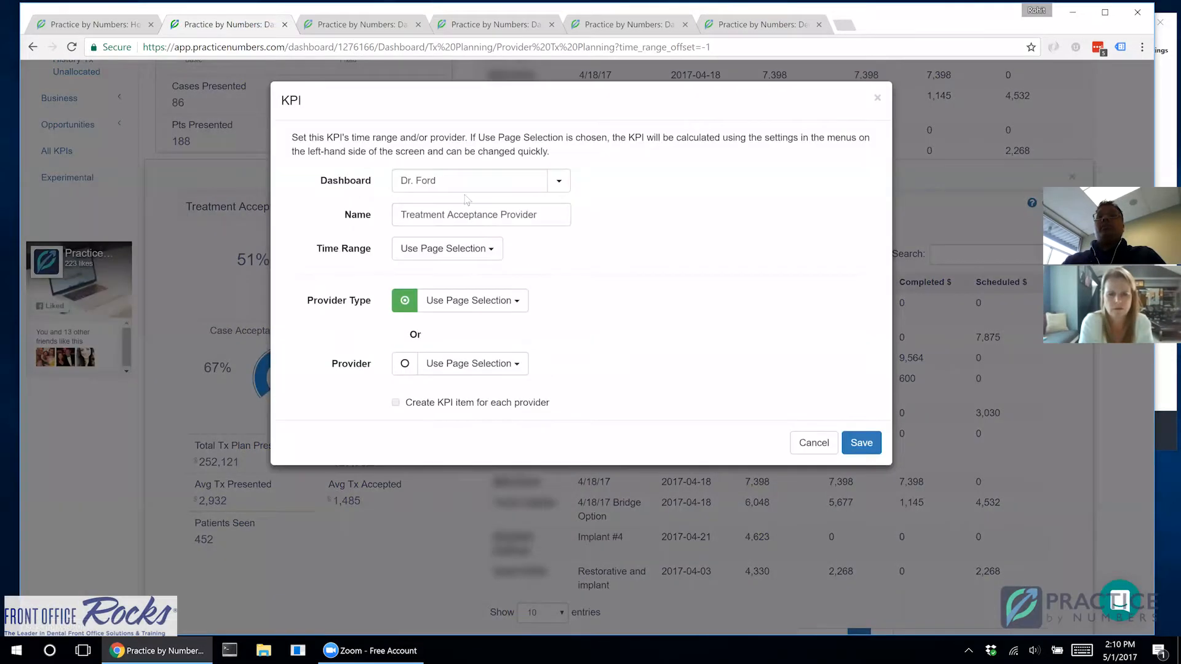
left_click(559, 181)
left_click(589, 240)
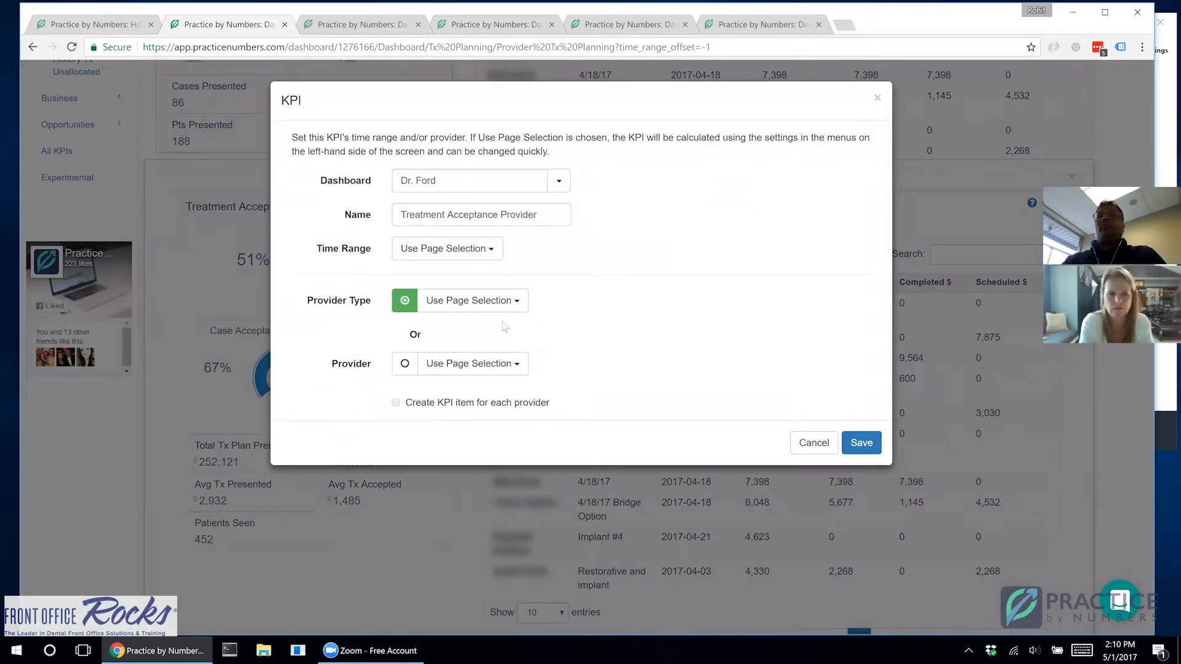
left_click(472, 364)
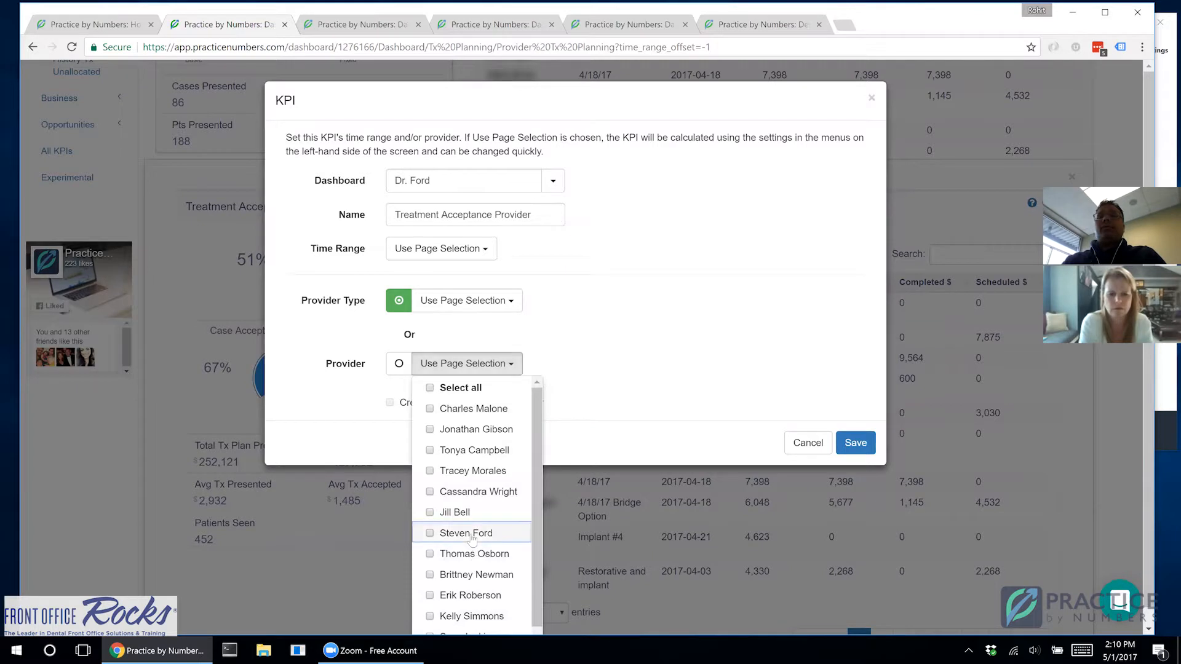
left_click(472, 534)
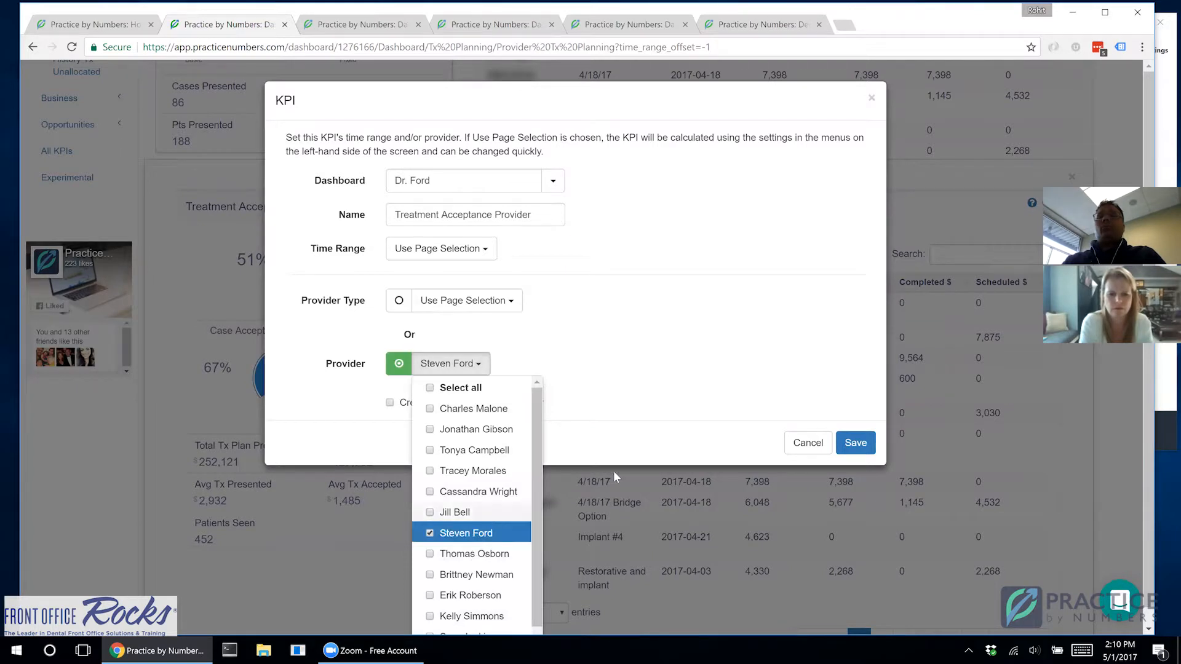
left_click(862, 443)
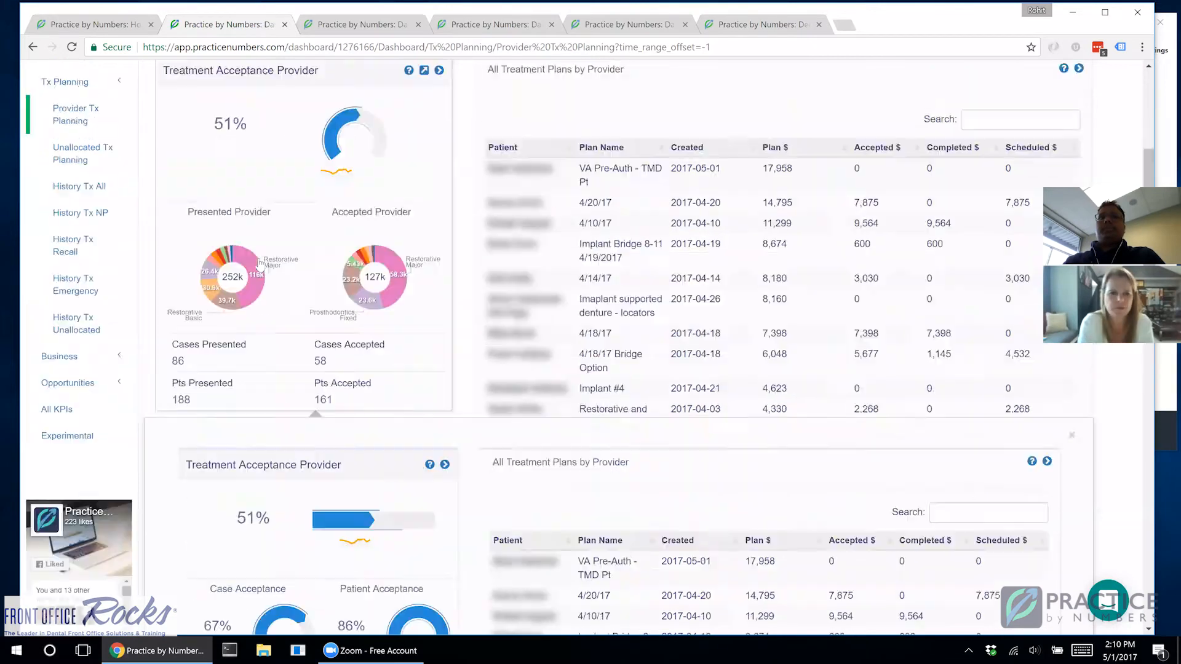
Step: Open the doctor dashboard, review its KPI cards, and bring up its name, sharing and owner settings
left_click(64, 150)
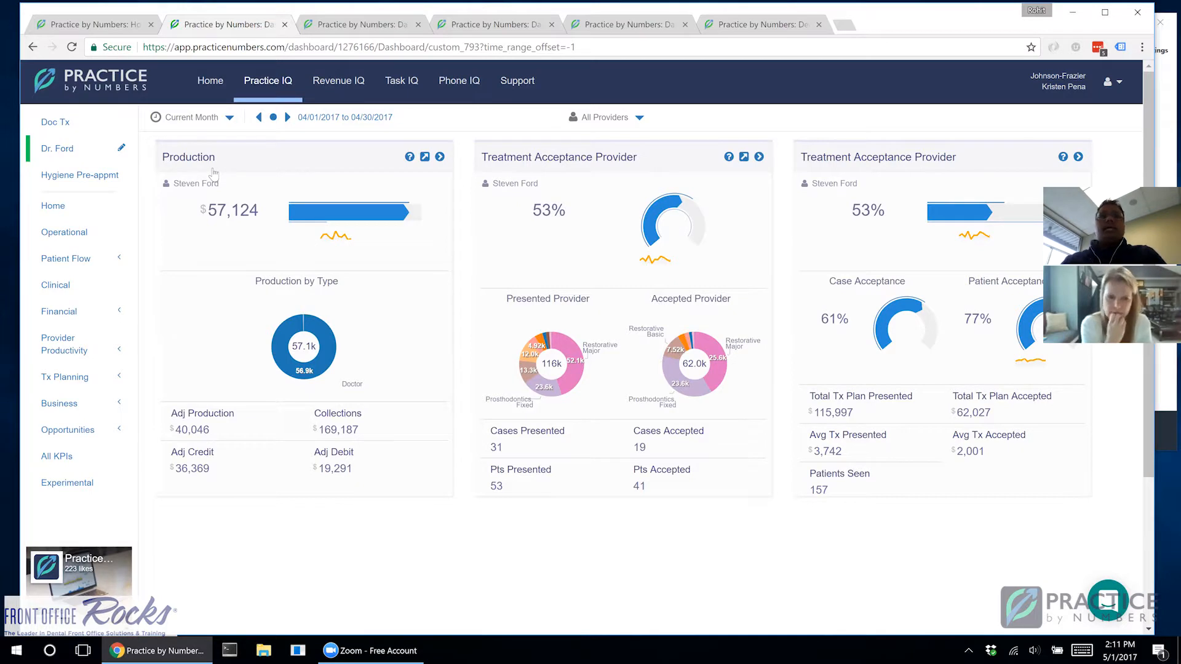
mouse_move(557, 471)
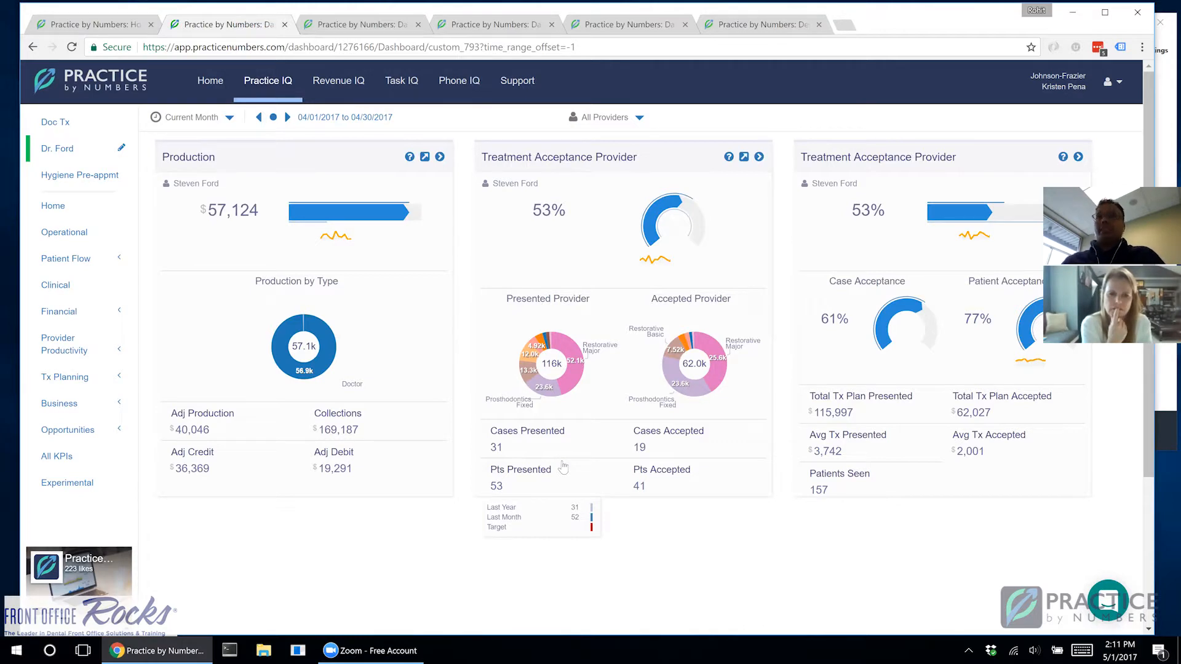
left_click(121, 150)
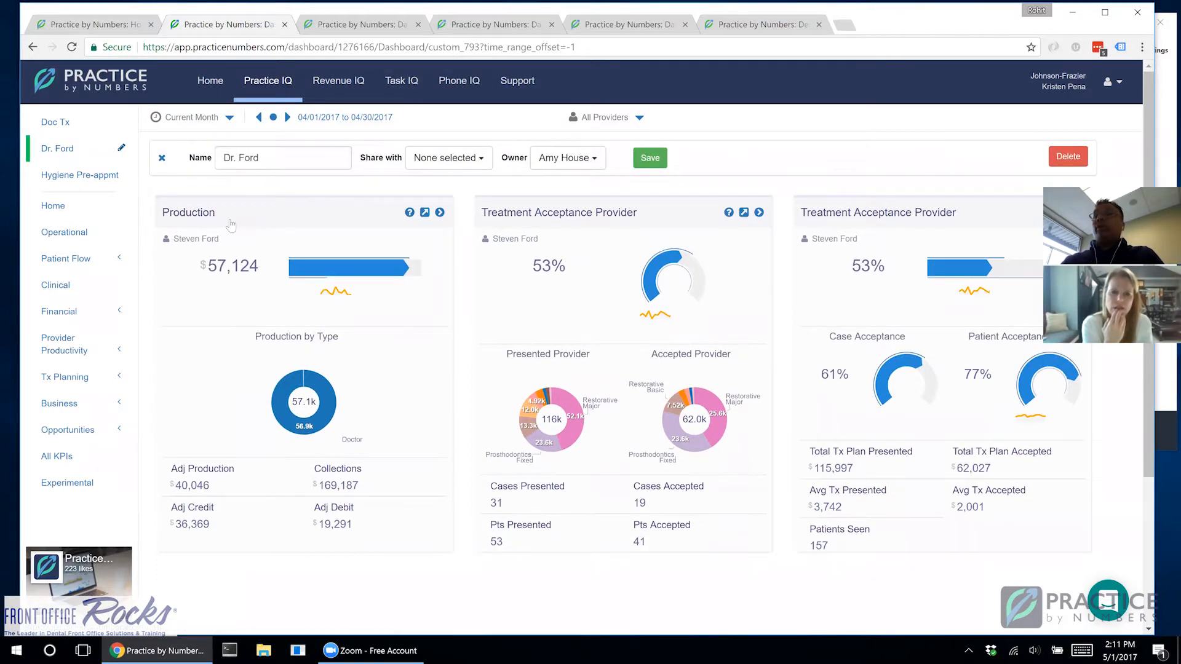
left_click_drag(335, 215, 236, 216)
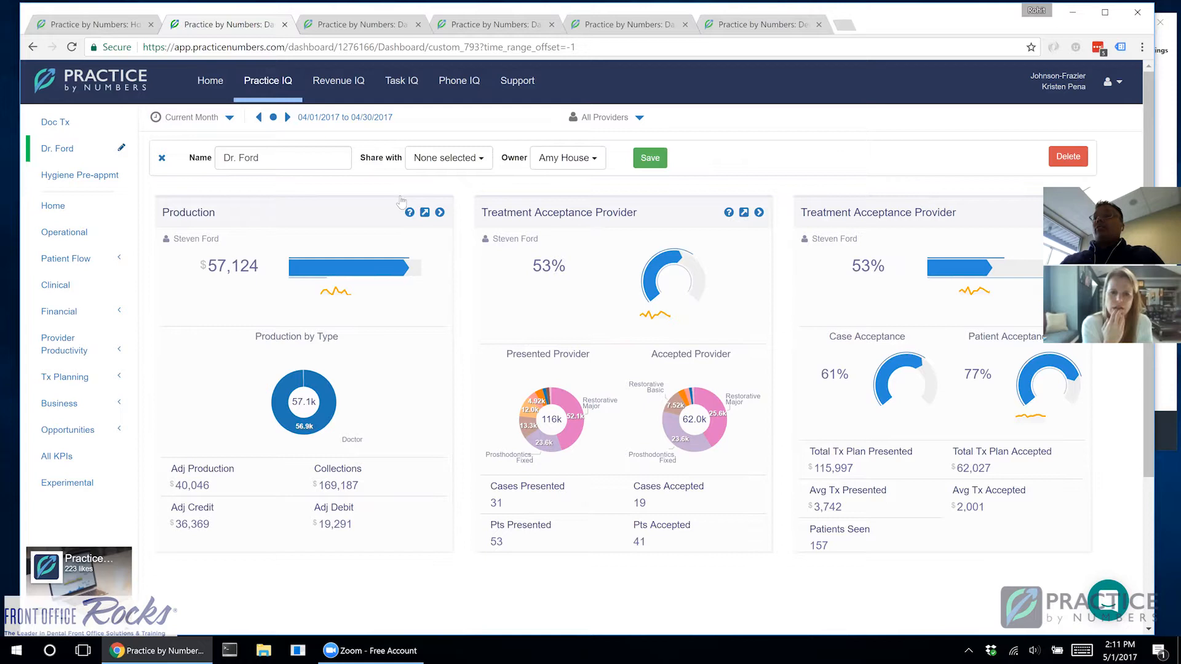
Step: Review the users available for sharing and owning the doctor dashboard, and save its settings
left_click(454, 159)
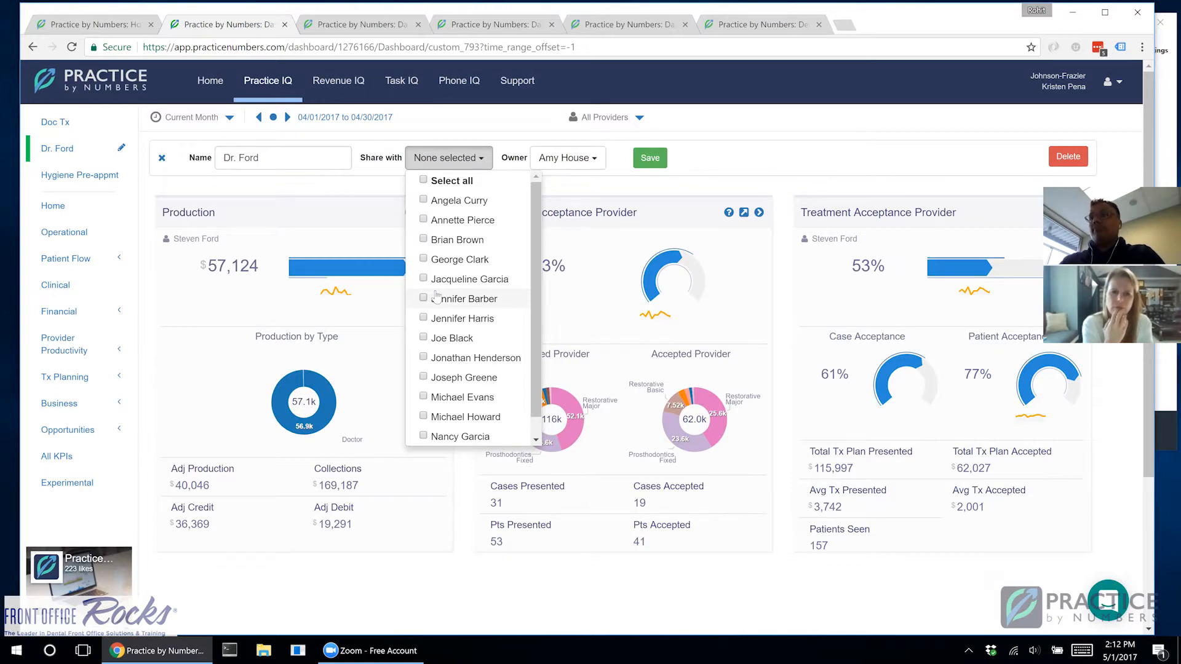
left_click(604, 161)
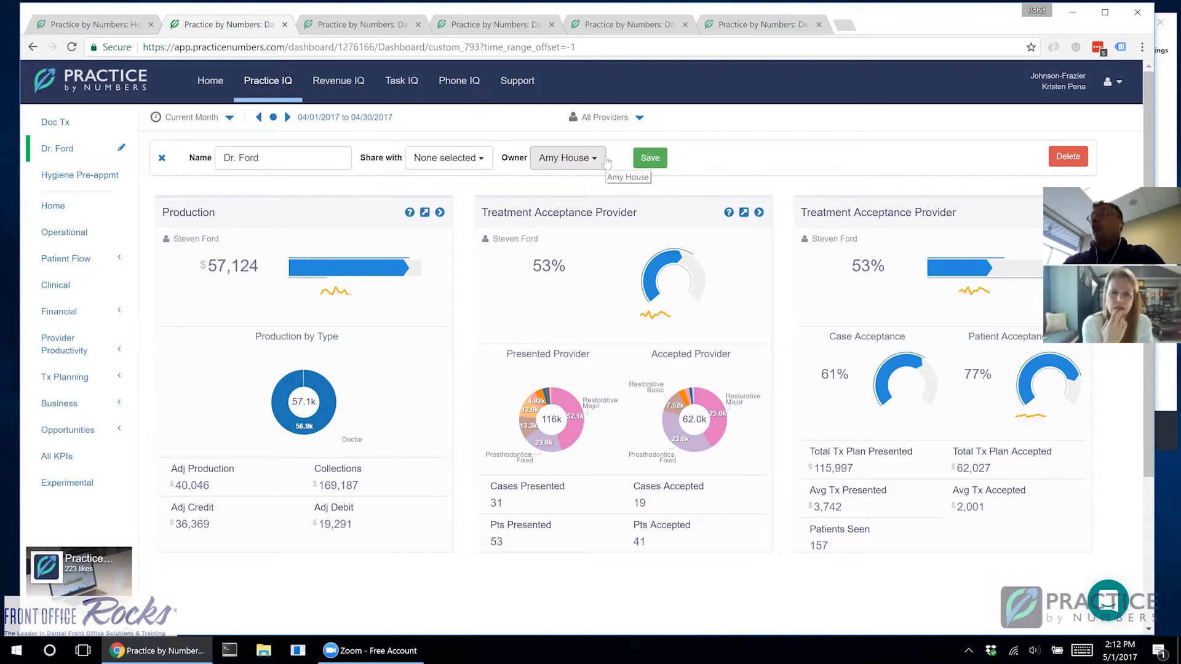
left_click(606, 162)
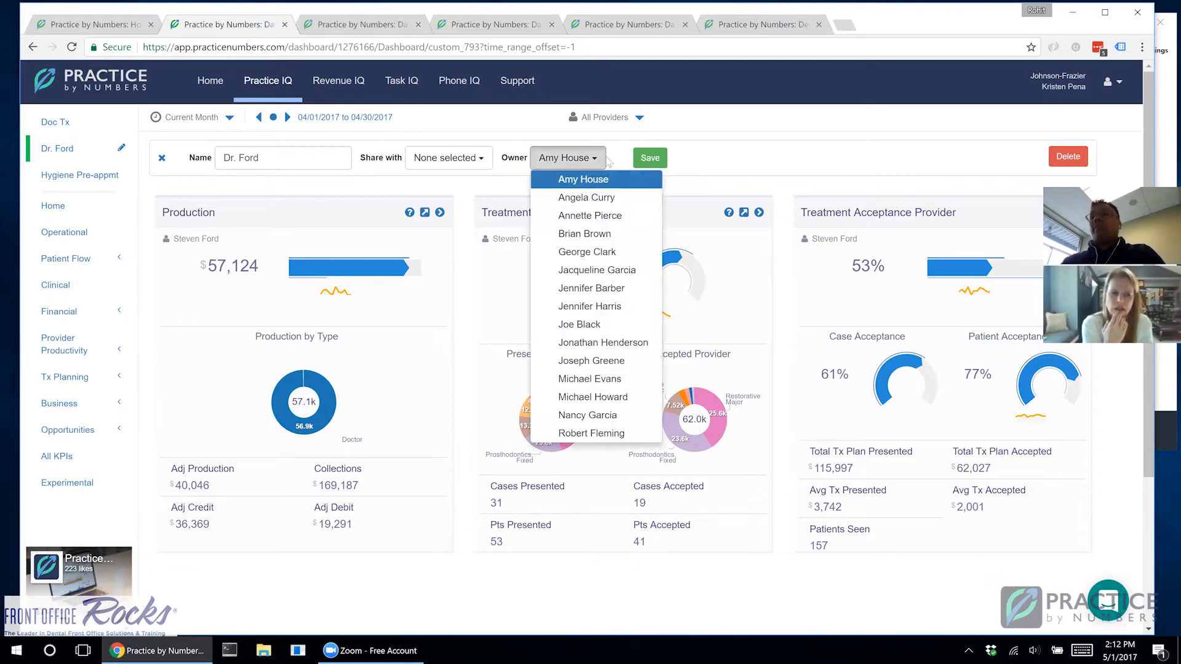
left_click(747, 163)
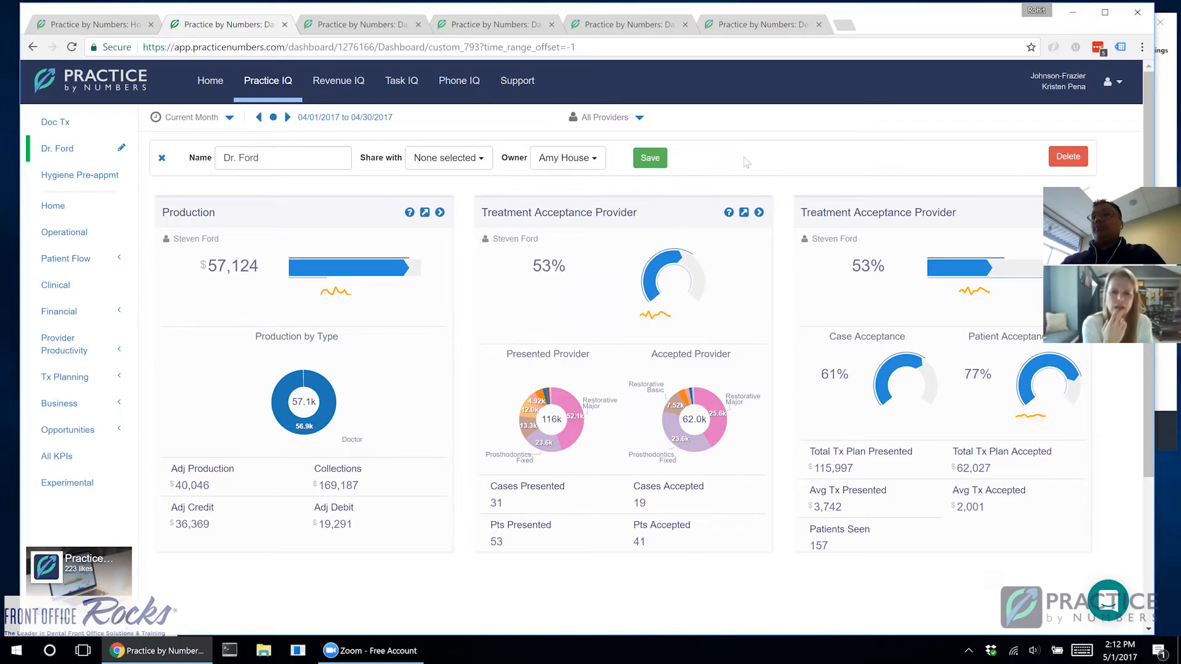
left_click(451, 166)
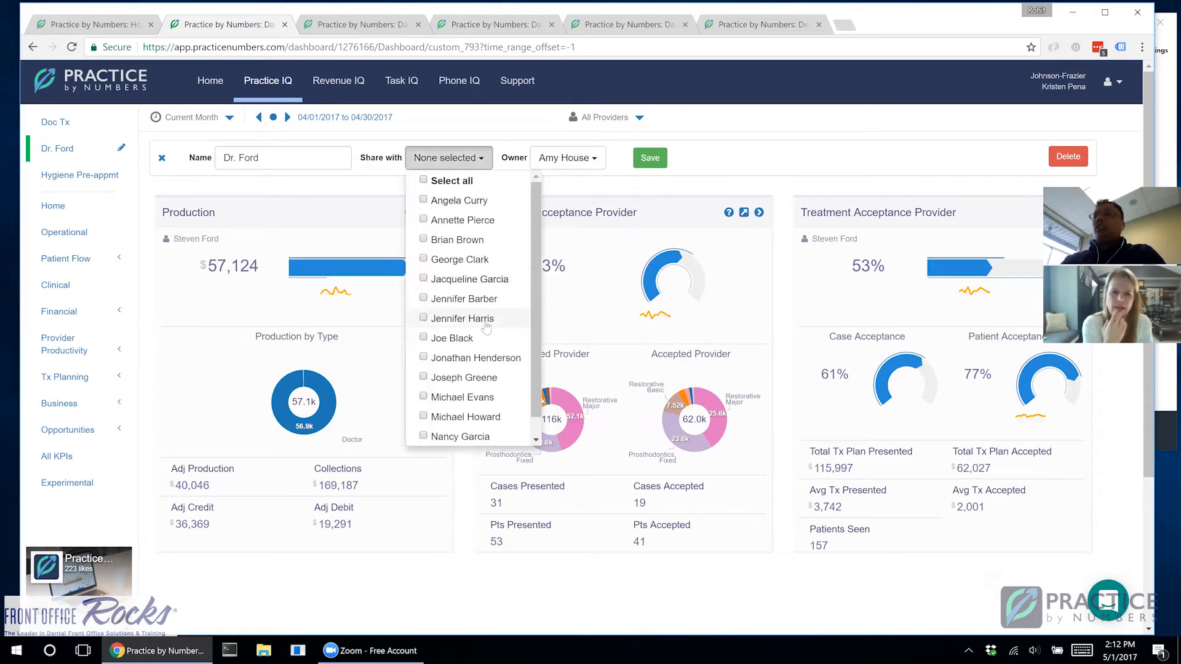
left_click(671, 180)
left_click(650, 158)
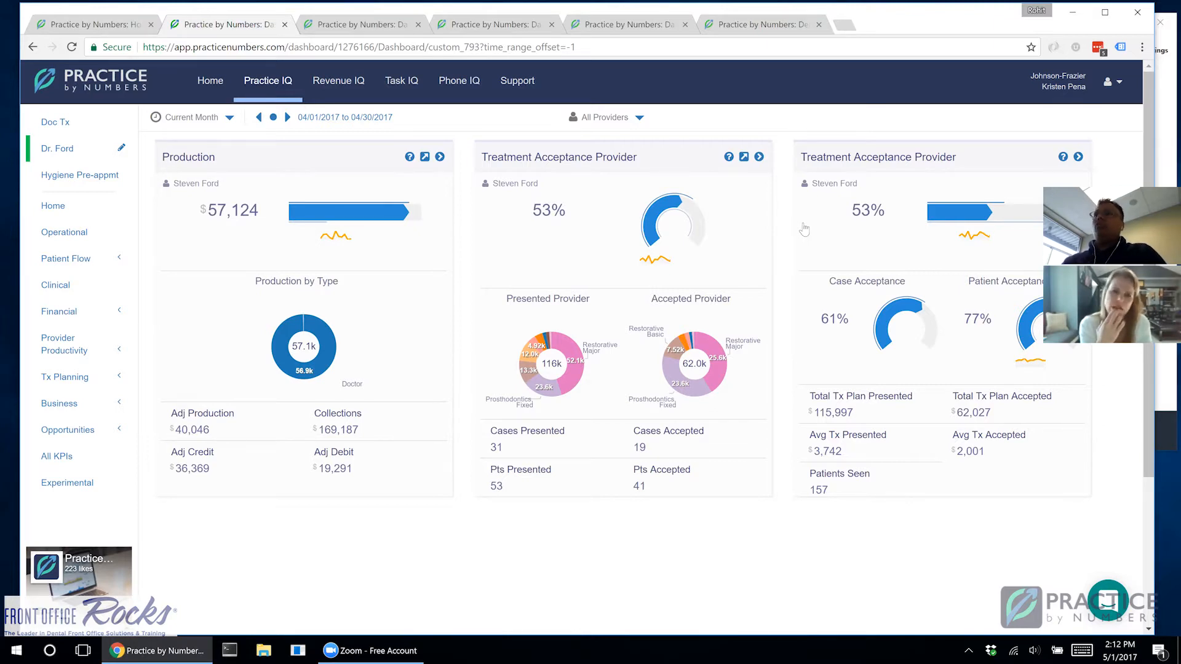
Step: Inspect the provider choices in the settings of the Treatment Acceptance card with presented and accepted charts, and cancel the dialog
left_click(759, 157)
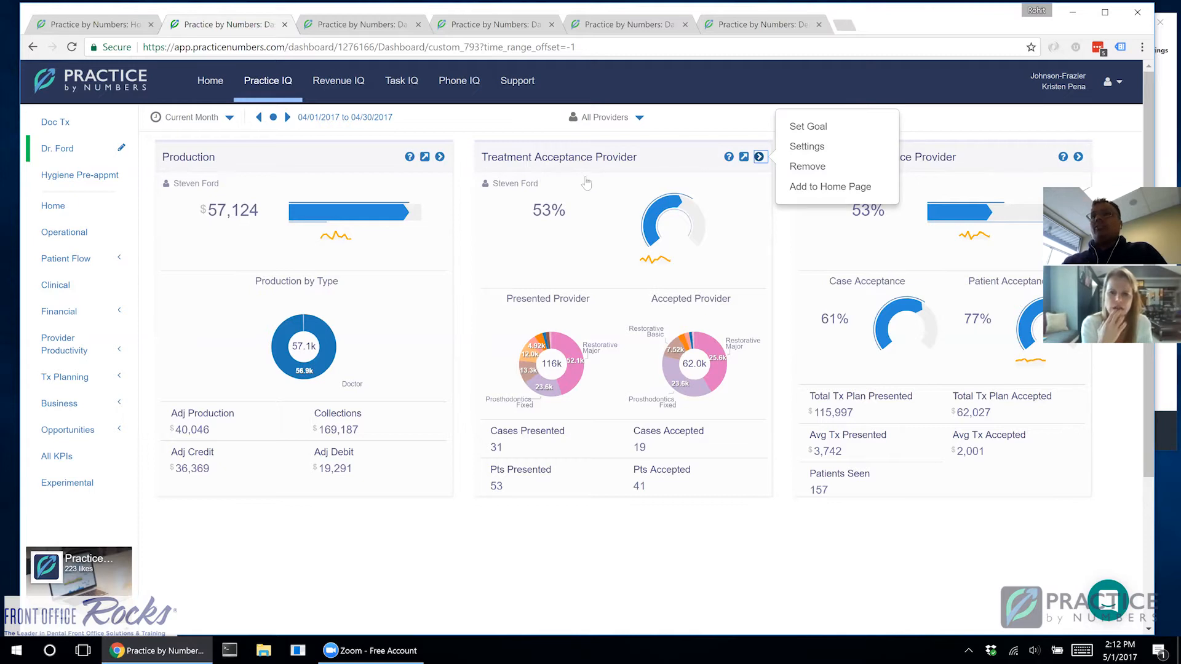
left_click(803, 148)
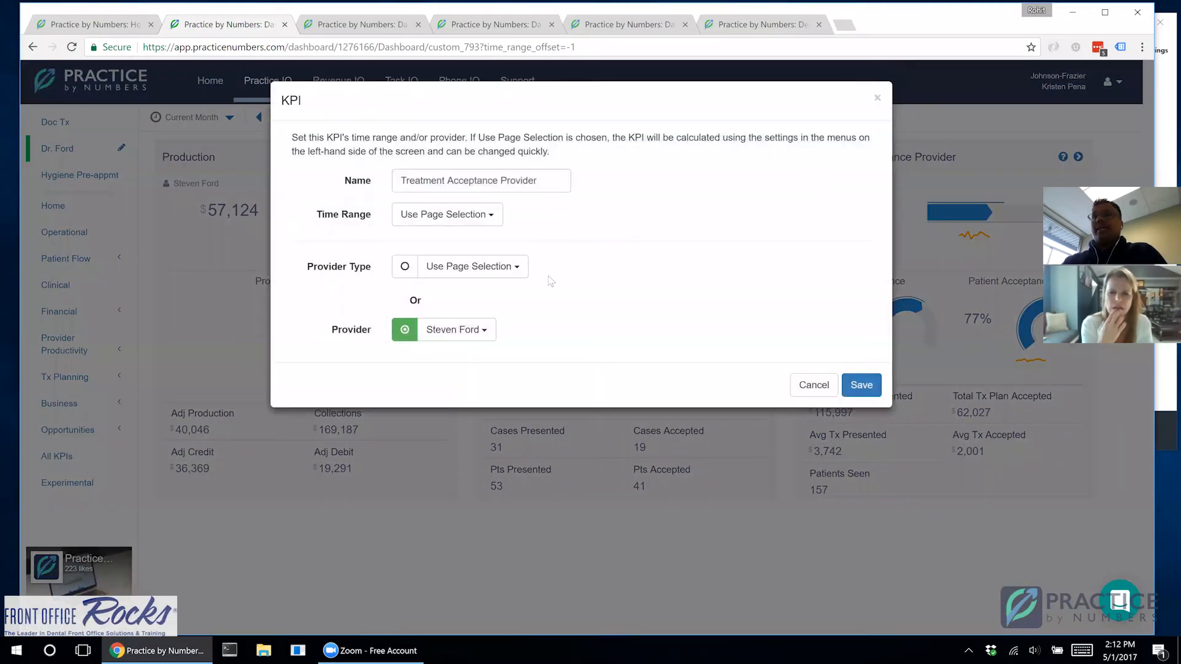
left_click(483, 330)
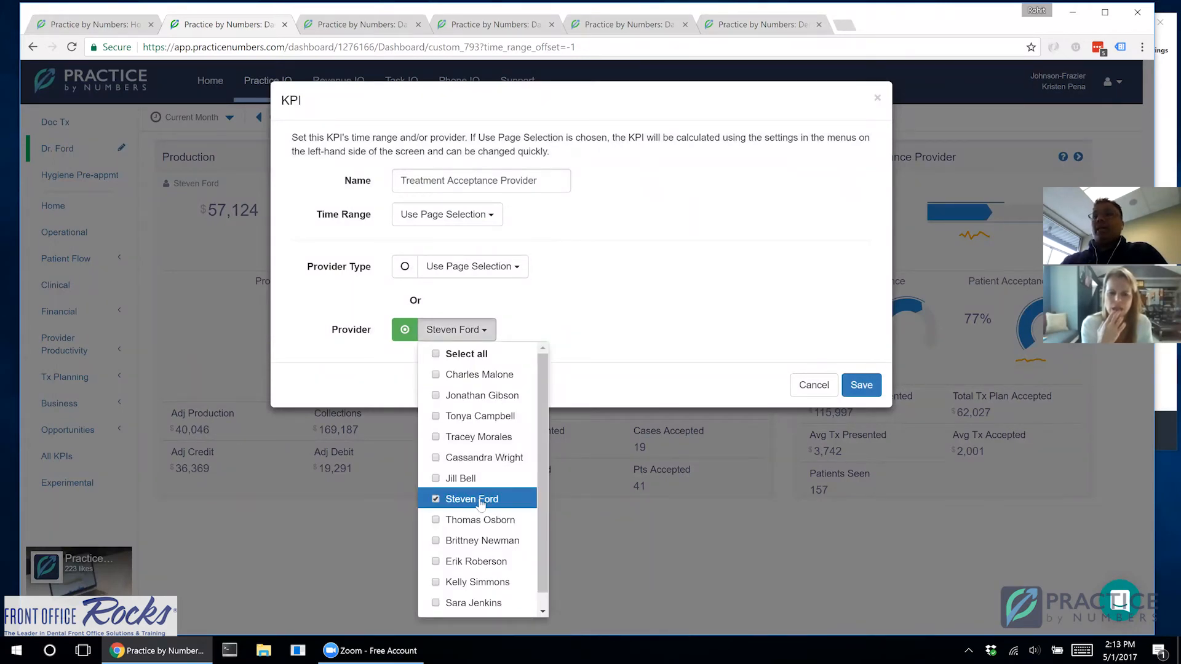
left_click(811, 391)
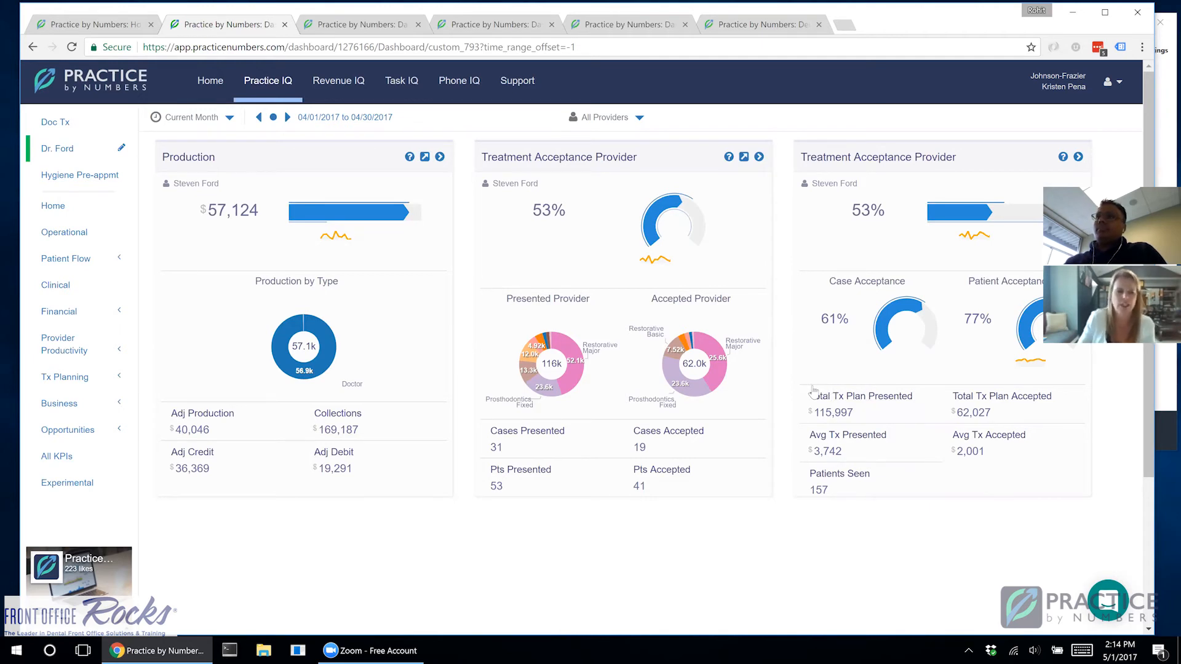
mouse_move(806, 383)
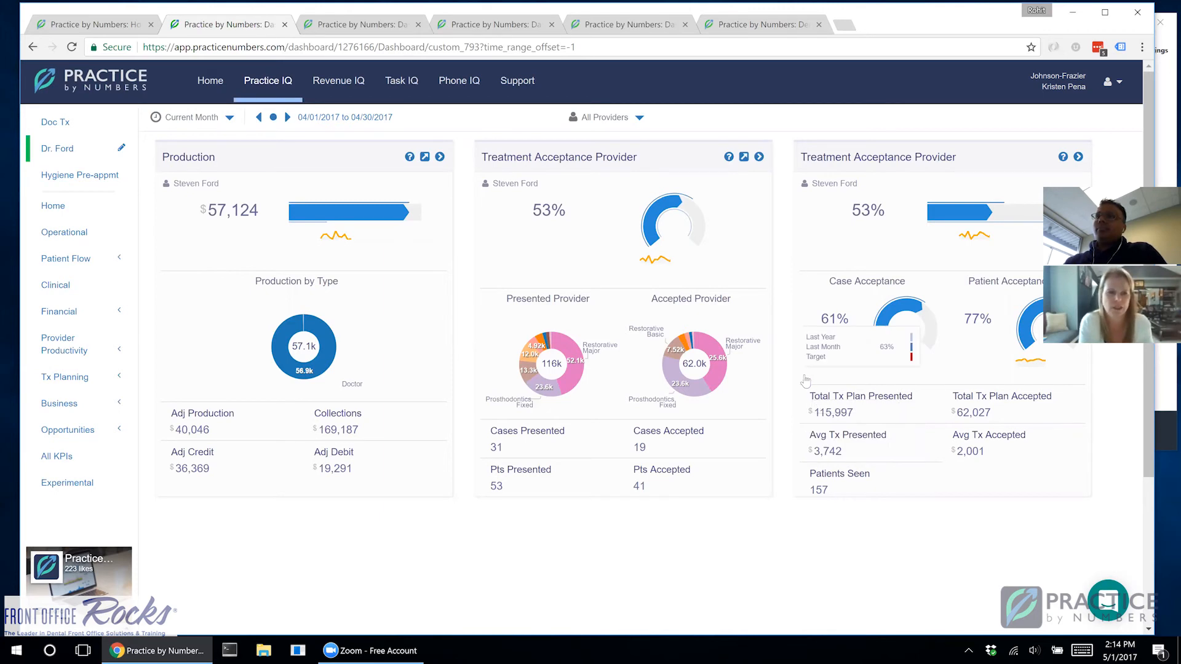